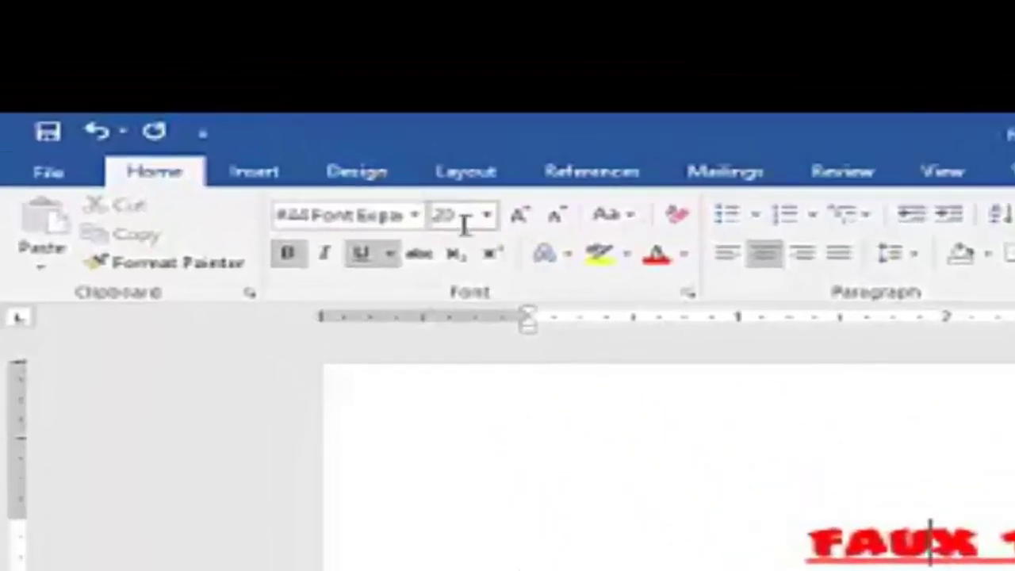
left_click(195, 94)
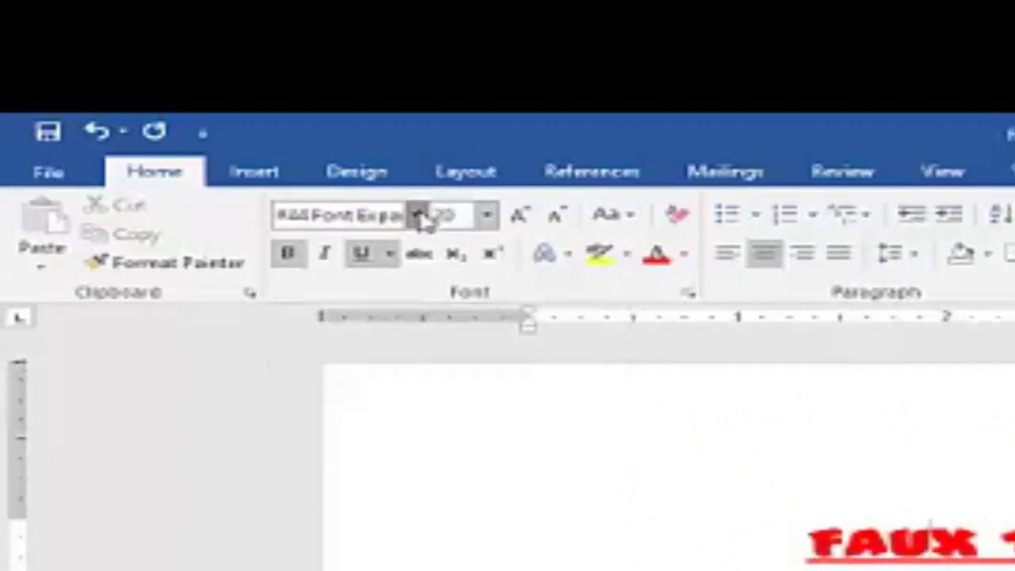
left_click(417, 215)
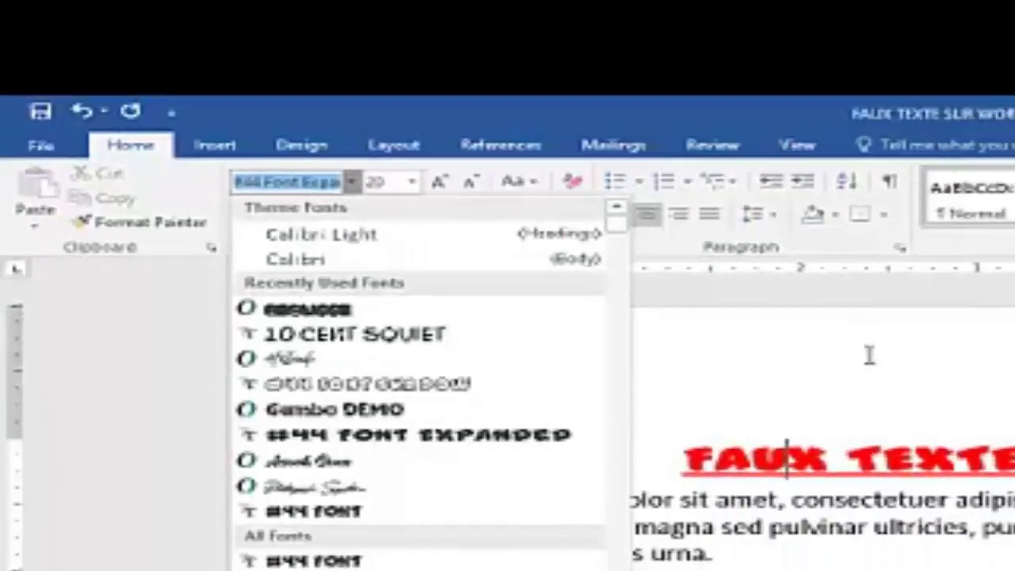
left_click(488, 515)
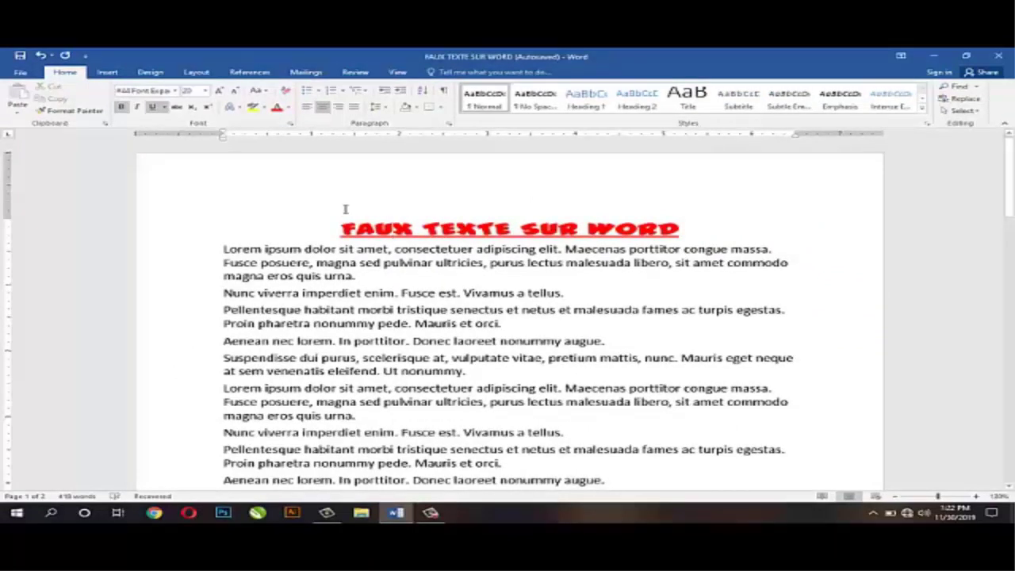
Copy the formatting of the title FAUX TEXTE SUR WORD onto the heading AUTRES FAUX TEXTES with Format Painter
left_click_drag(341, 230, 701, 229)
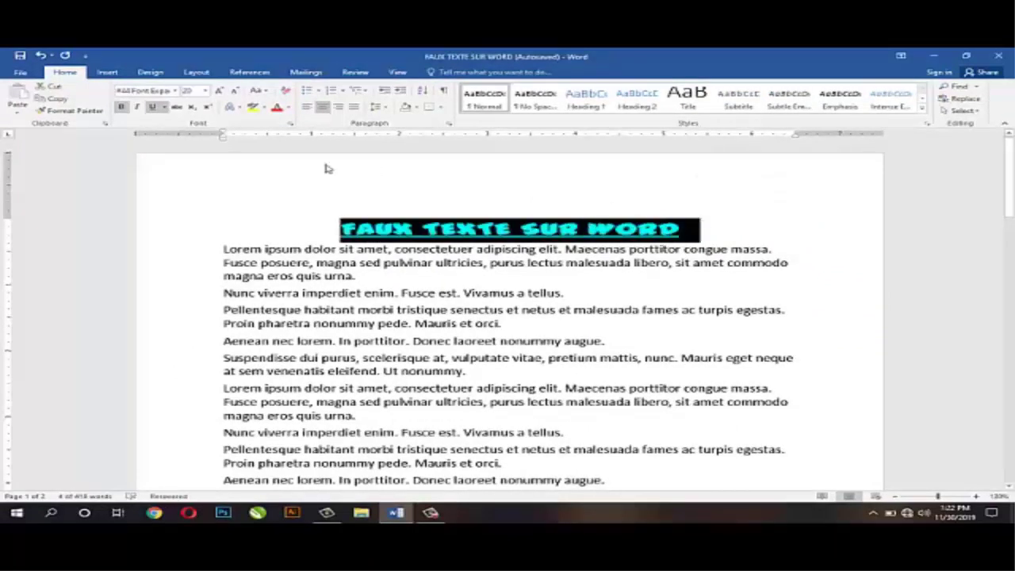
left_click(68, 110)
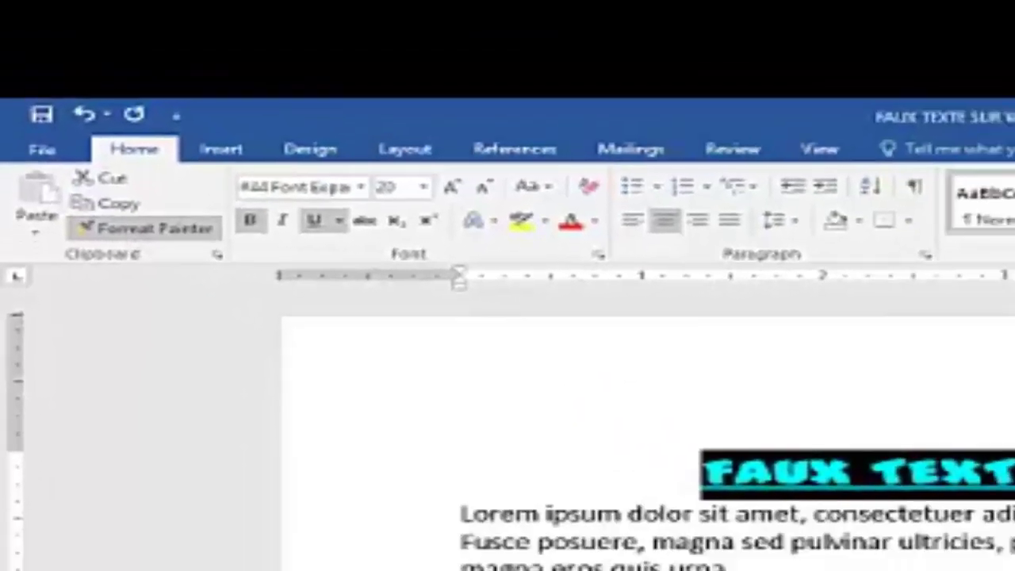
scroll(1009, 262, "down", 4)
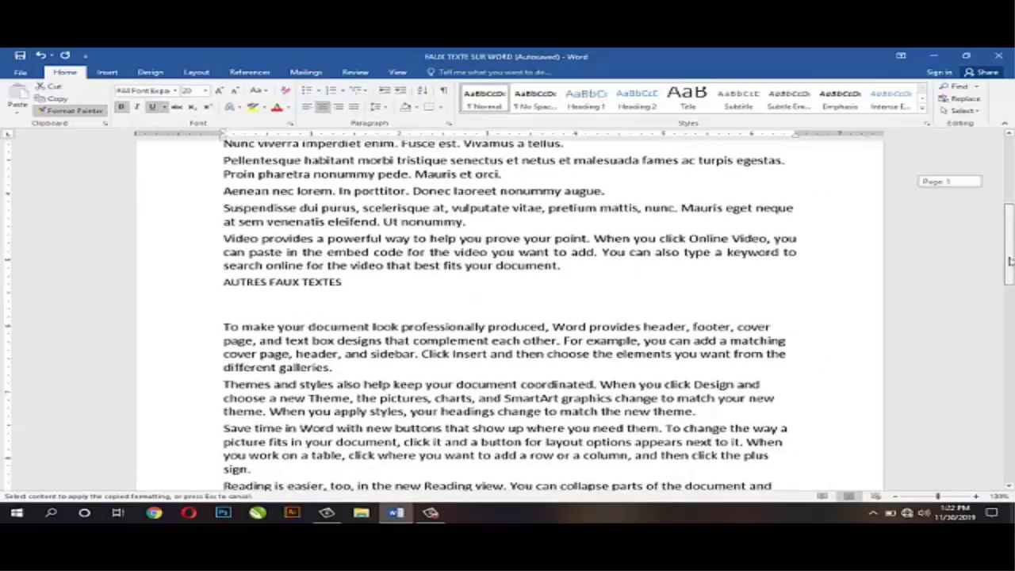
scroll(1009, 261, "down", 2)
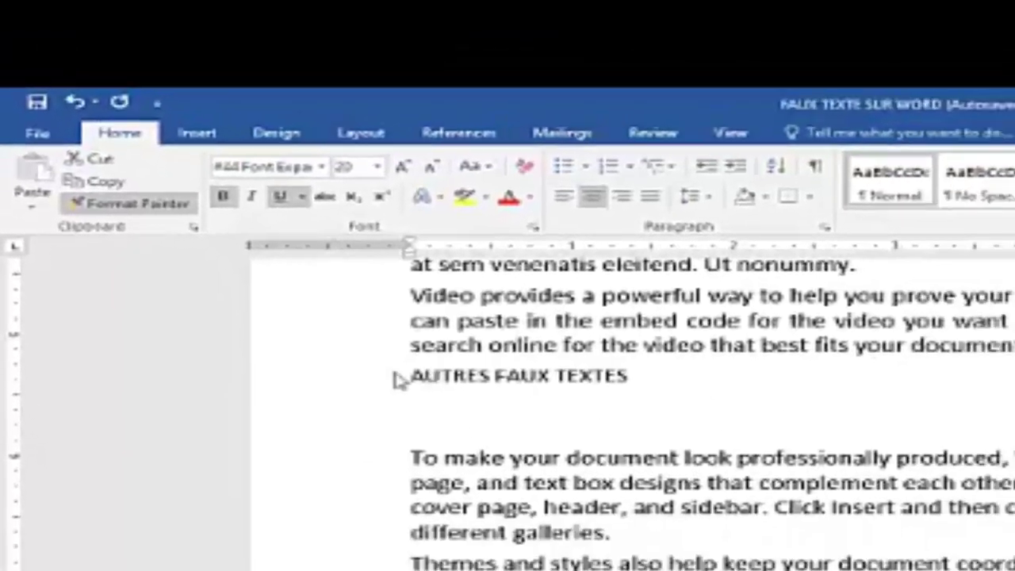
left_click(446, 423)
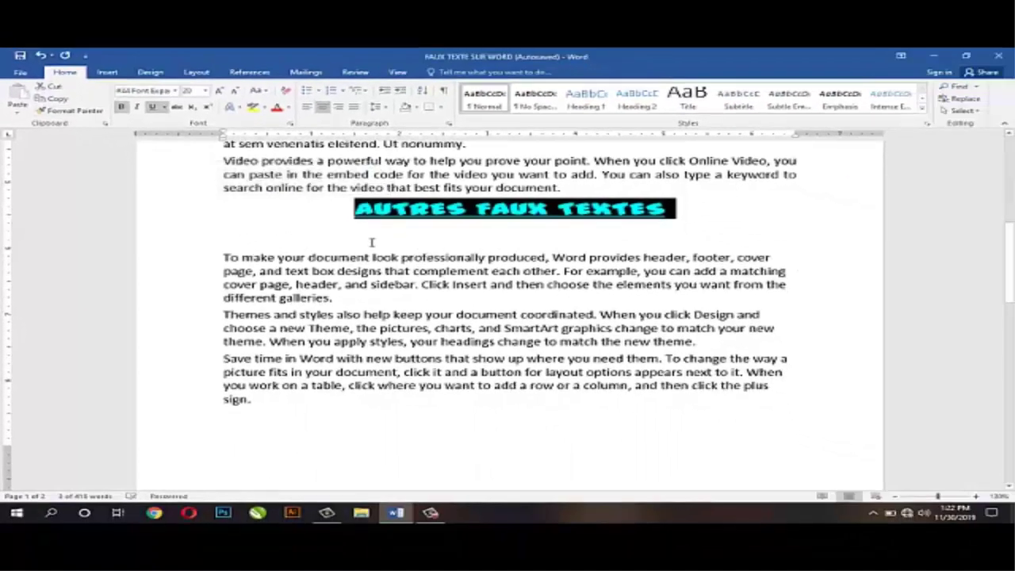
left_click(371, 242)
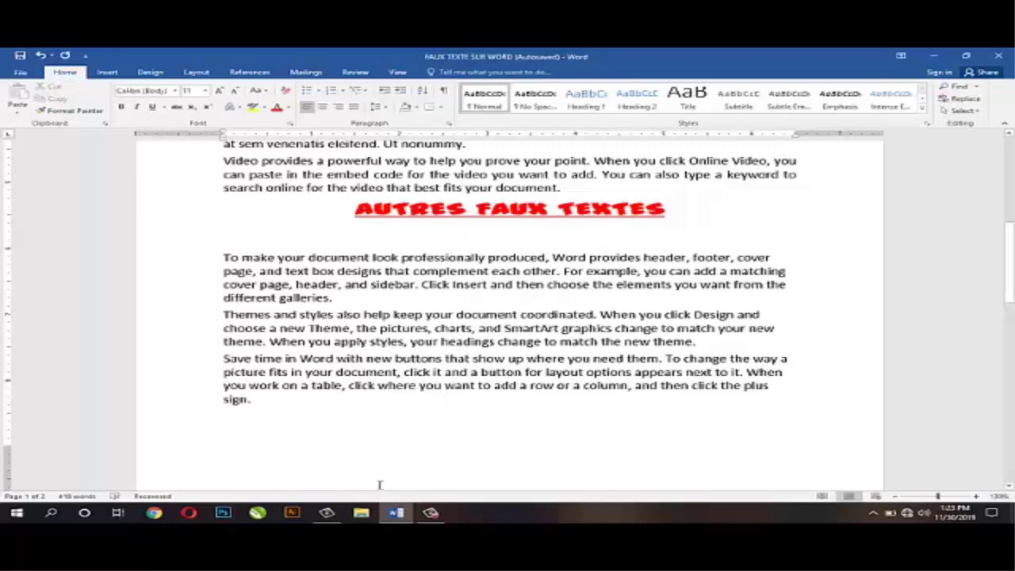
left_click(395, 514)
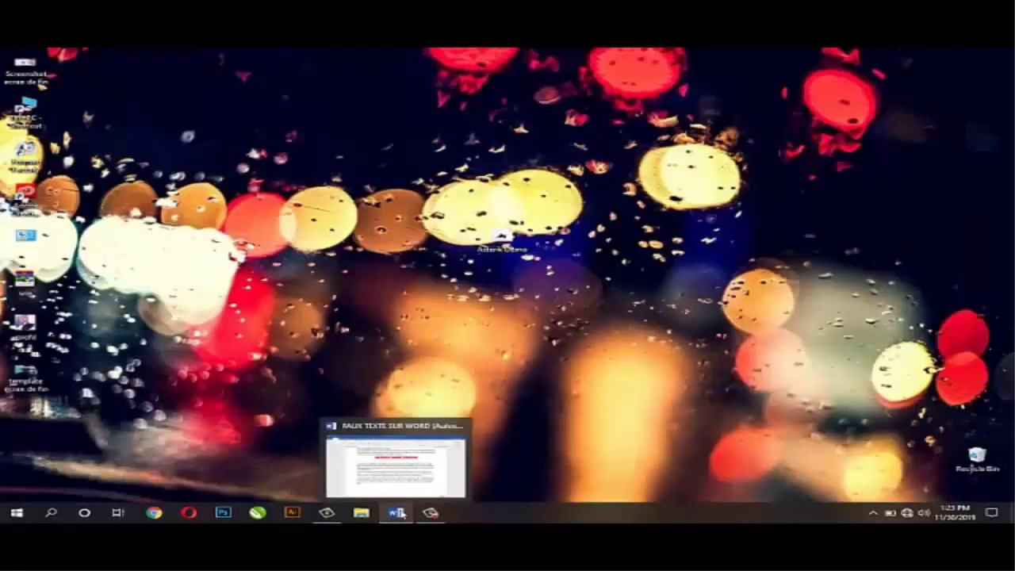
left_click(395, 514)
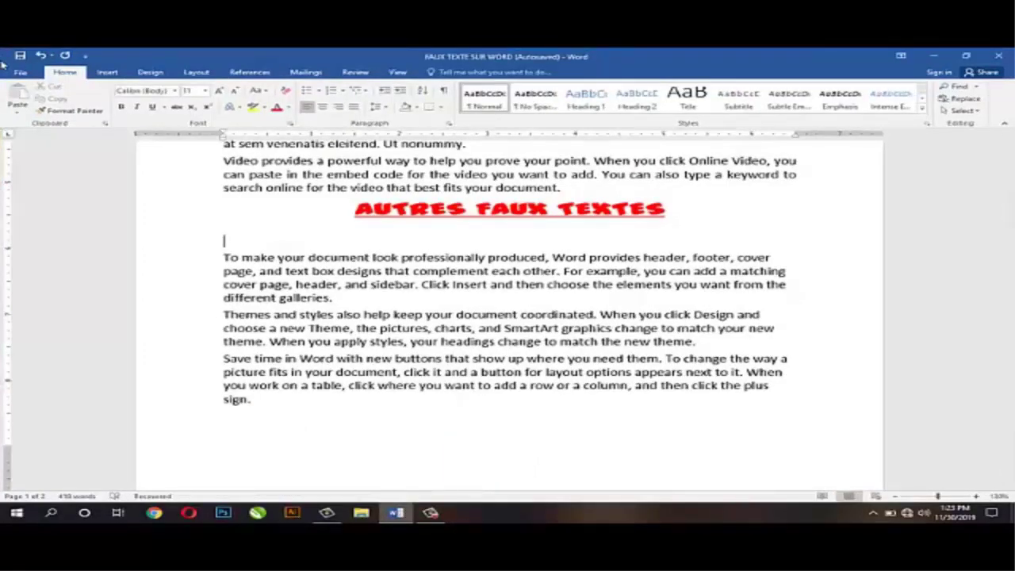
Create a new blank document and enter the line "La cigale et la fourmi"
left_click(21, 73)
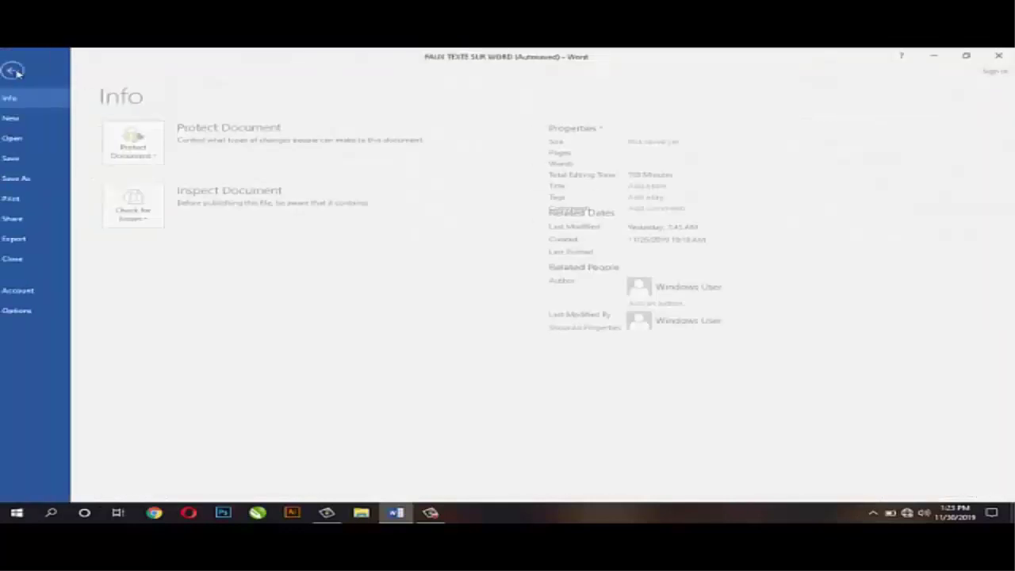
left_click(29, 118)
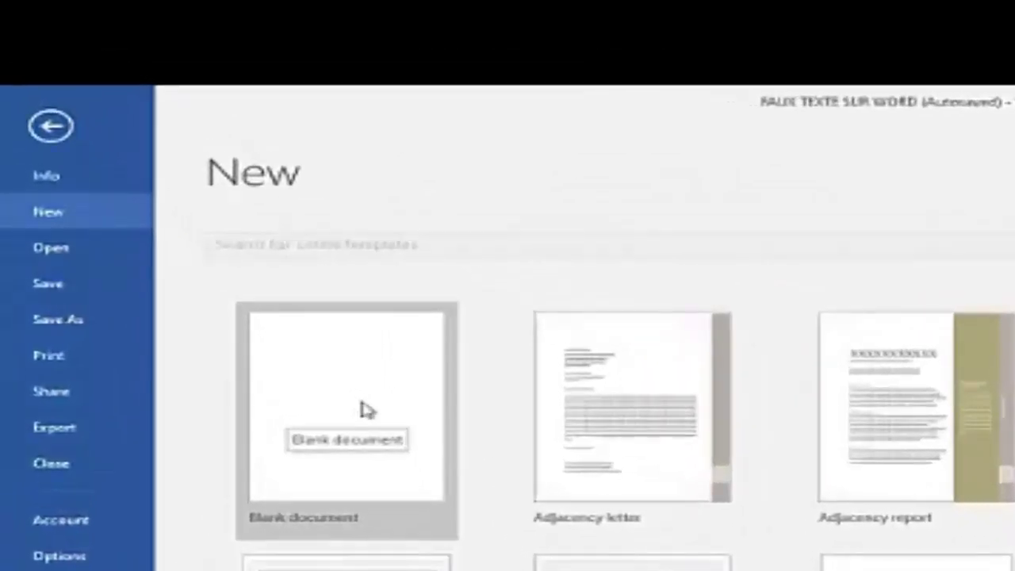
left_click(366, 410)
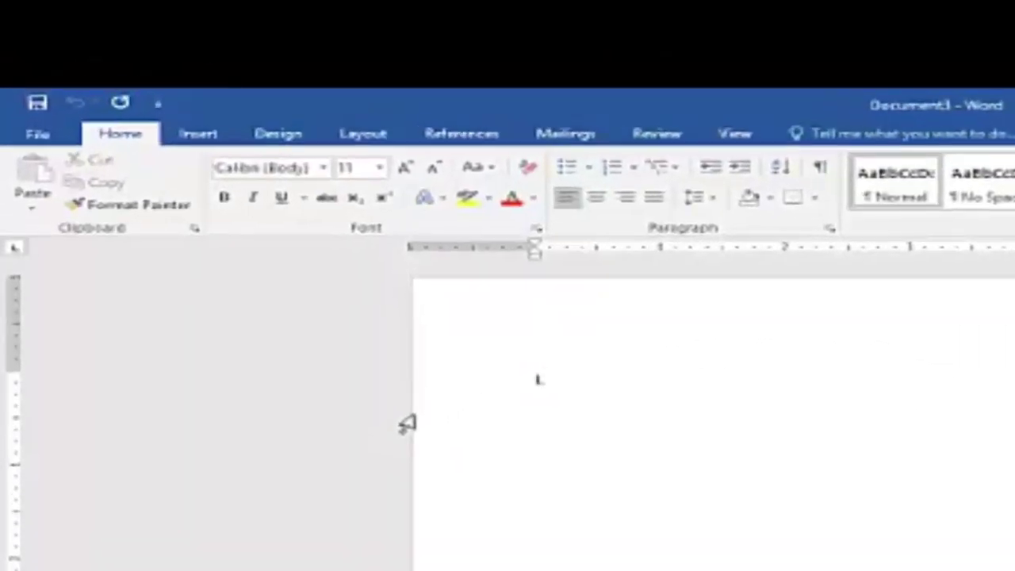
type("La cigale e")
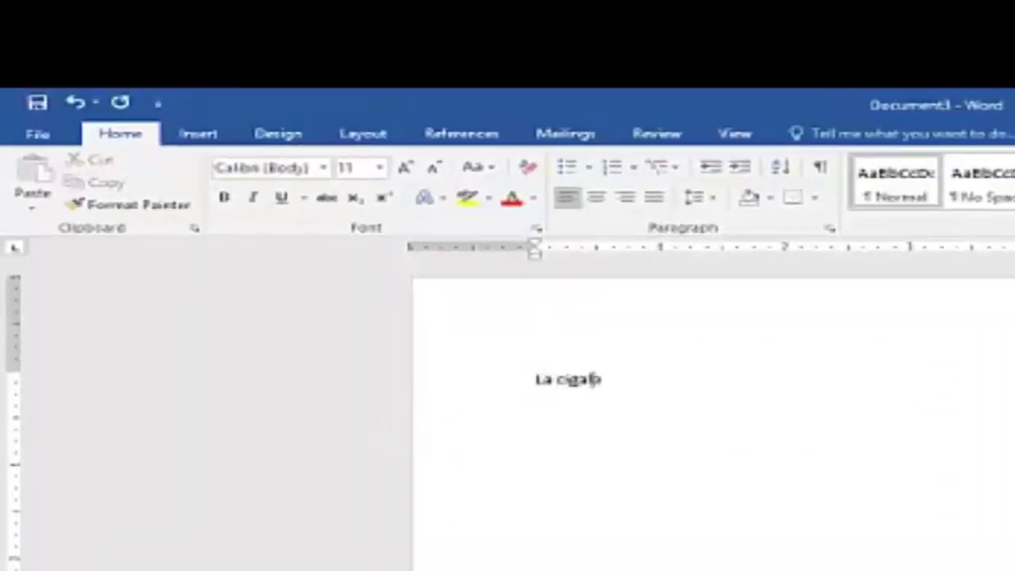
type("t la fou")
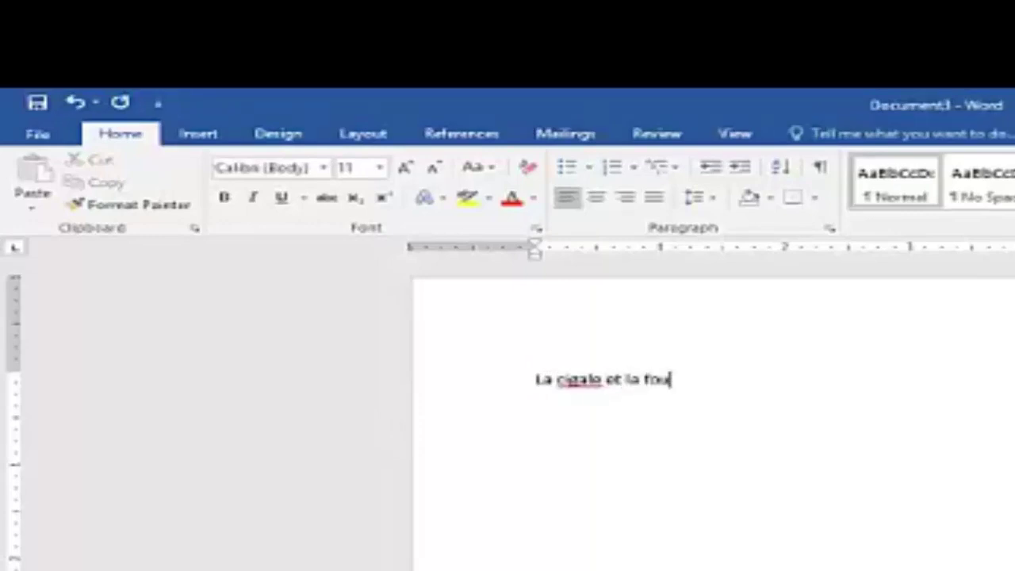
type("rmi")
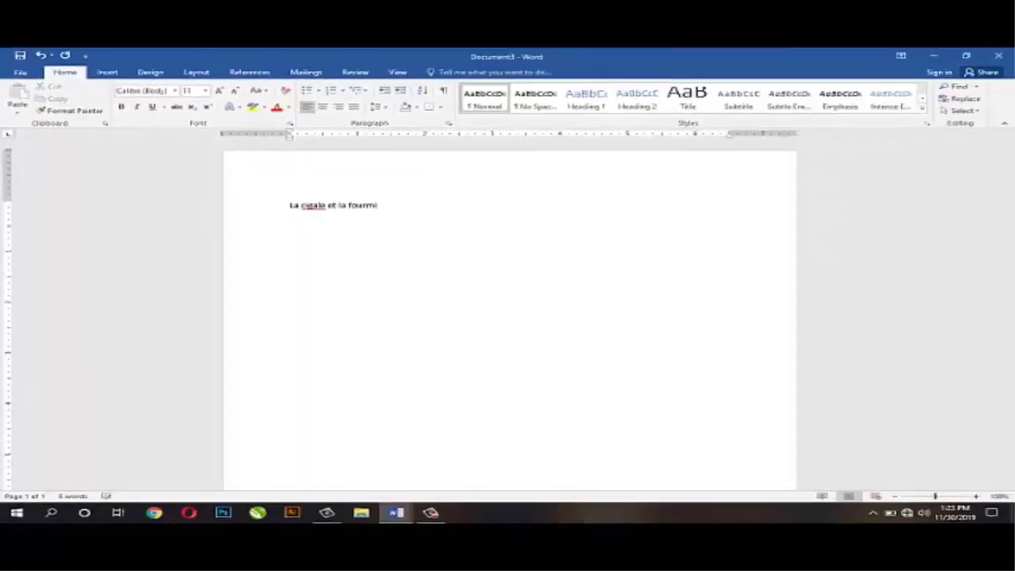
Increase the font size of the whole line "La cigale et la fourmi" to 14
left_click_drag(385, 210, 285, 206)
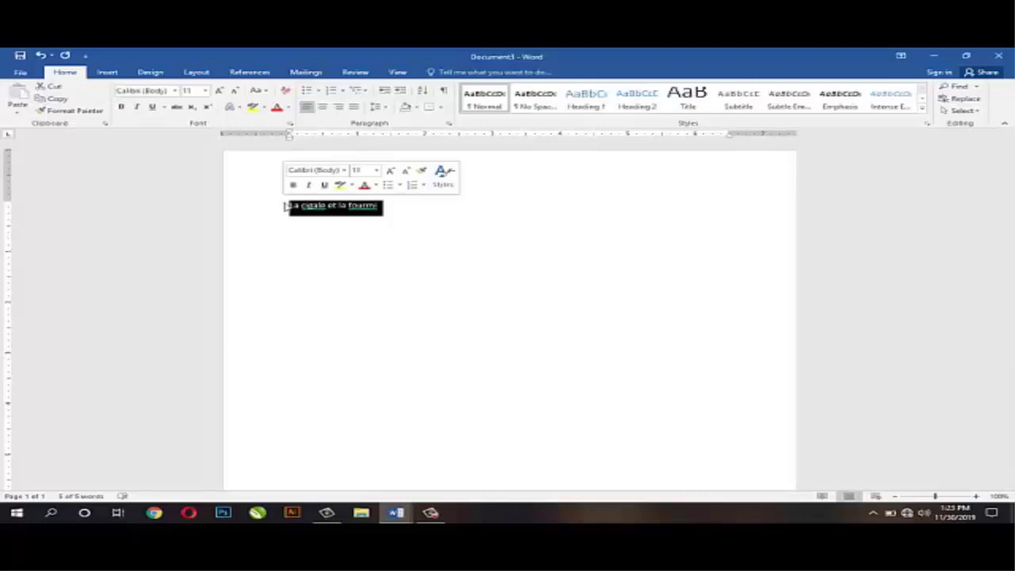
key("ctrl+shift+period")
key("ctrl+shift+period")
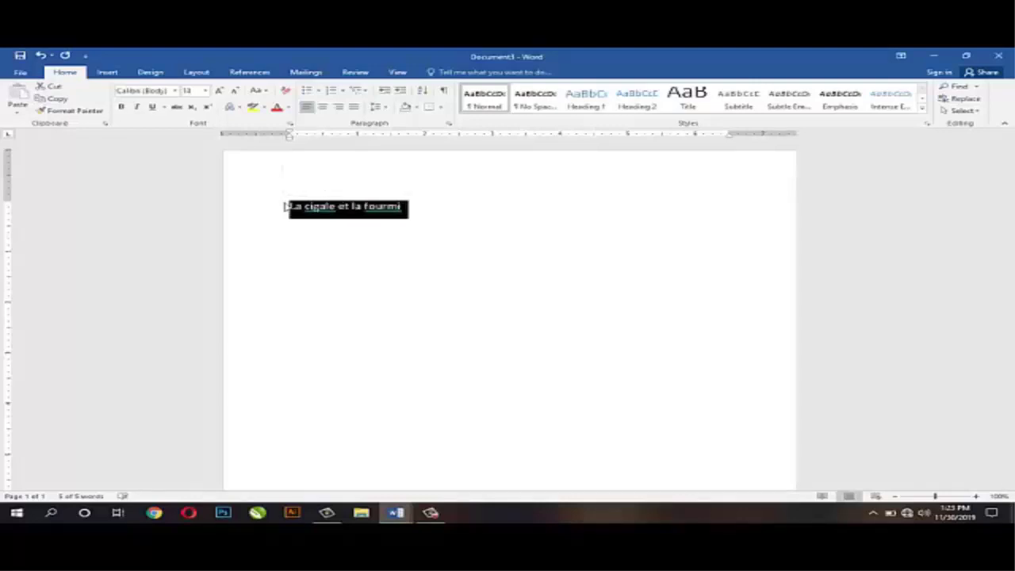
left_click(428, 215)
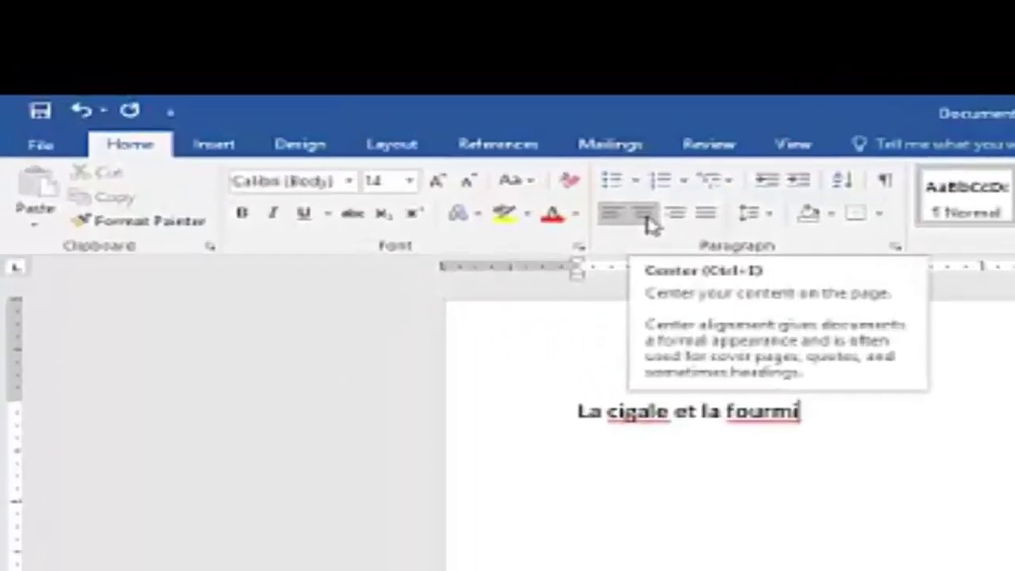
Try centered and left alignment on the line "La cigale et la fourmi", finishing with it right-aligned
left_click(649, 225)
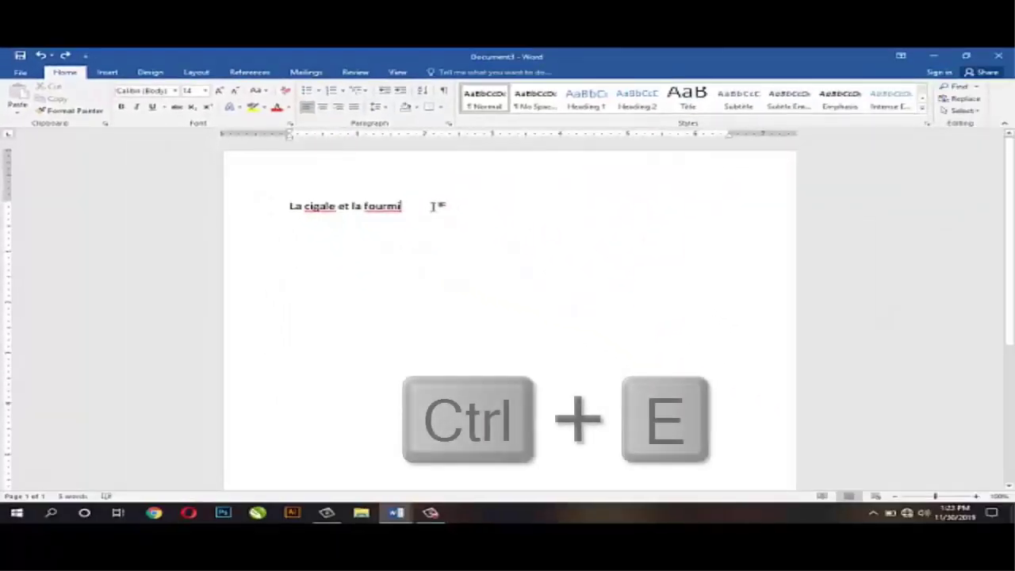
key("ctrl+e")
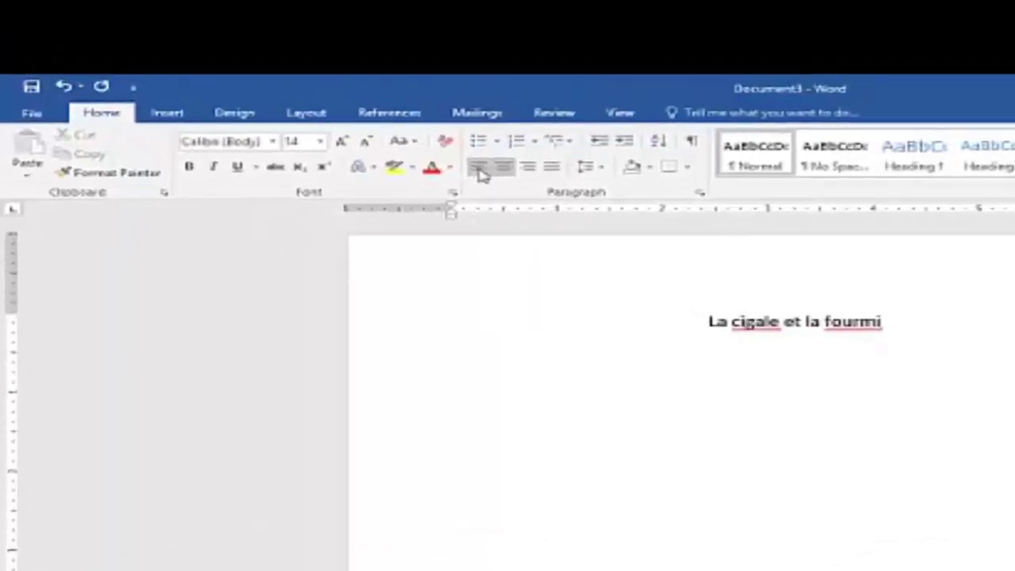
left_click(308, 108)
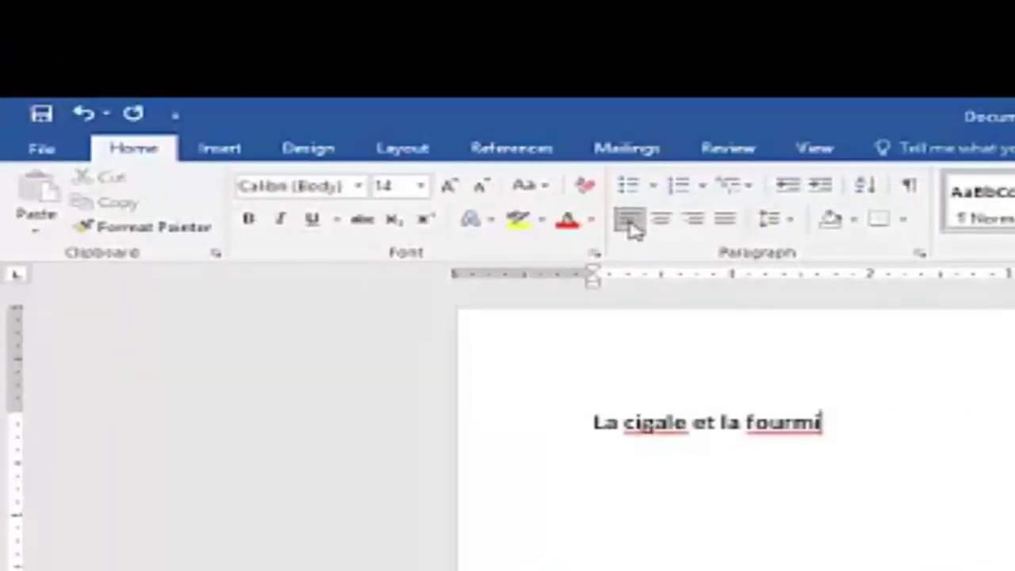
key("ctrl+e")
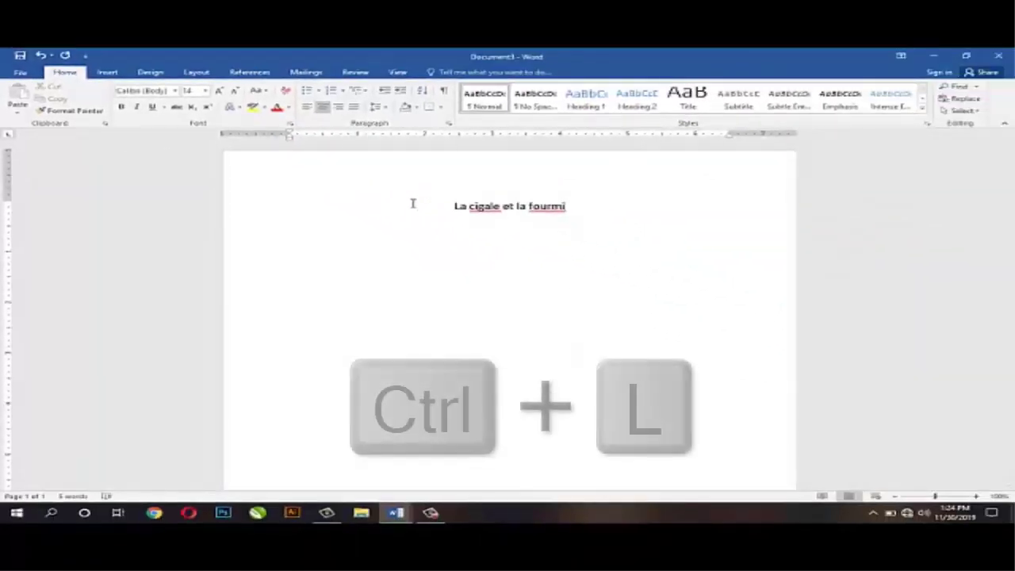
key("ctrl+l")
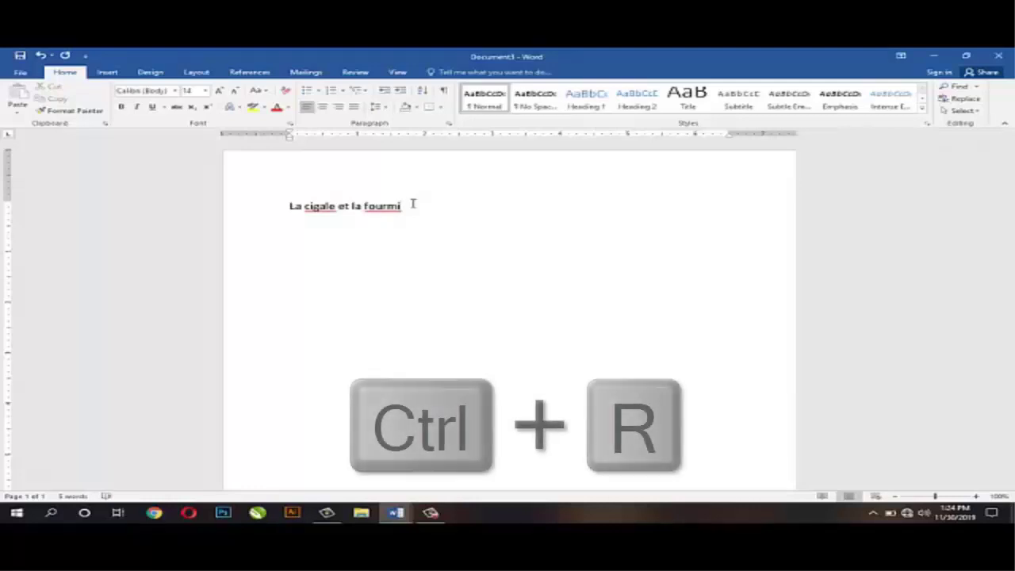
key("ctrl+r")
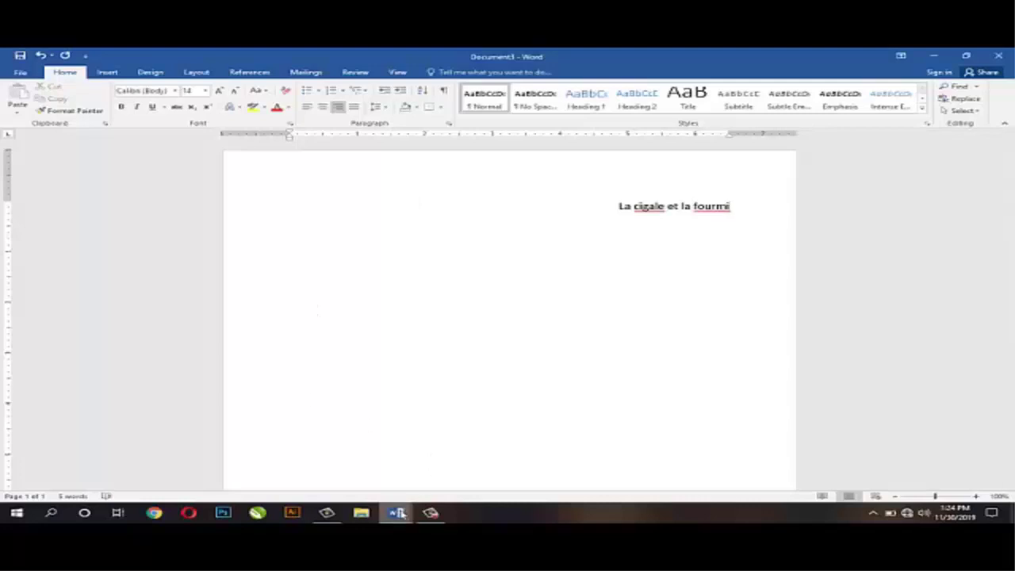
Switch to the open document FAUX TEXTE SUR WORD
mouse_move(400, 514)
left_click(356, 481)
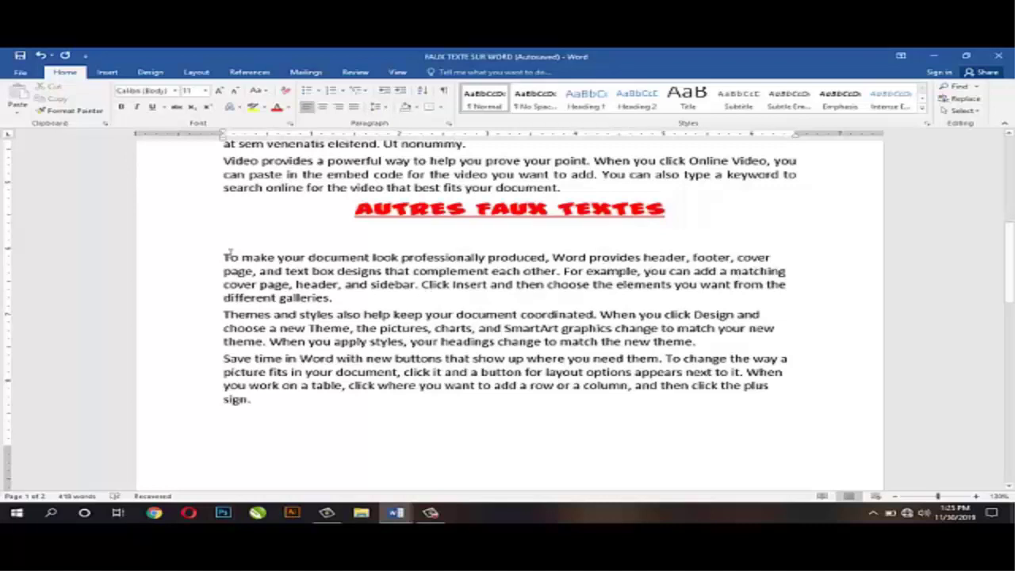
Justify the three paragraphs below the AUTRES FAUX TEXTES heading, and undo that alignment
left_click_drag(230, 247, 912, 406)
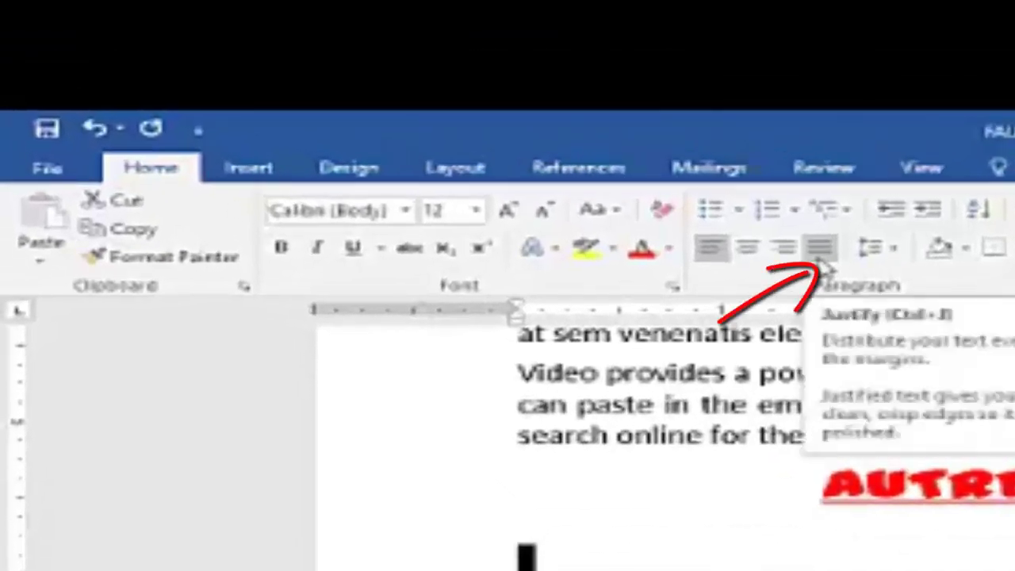
left_click(822, 249)
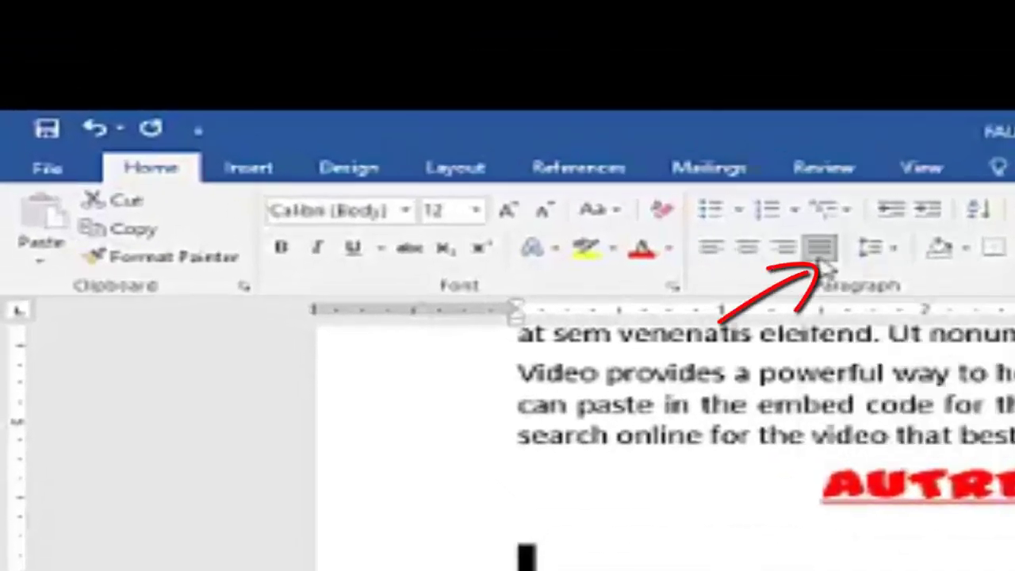
left_click(1008, 547)
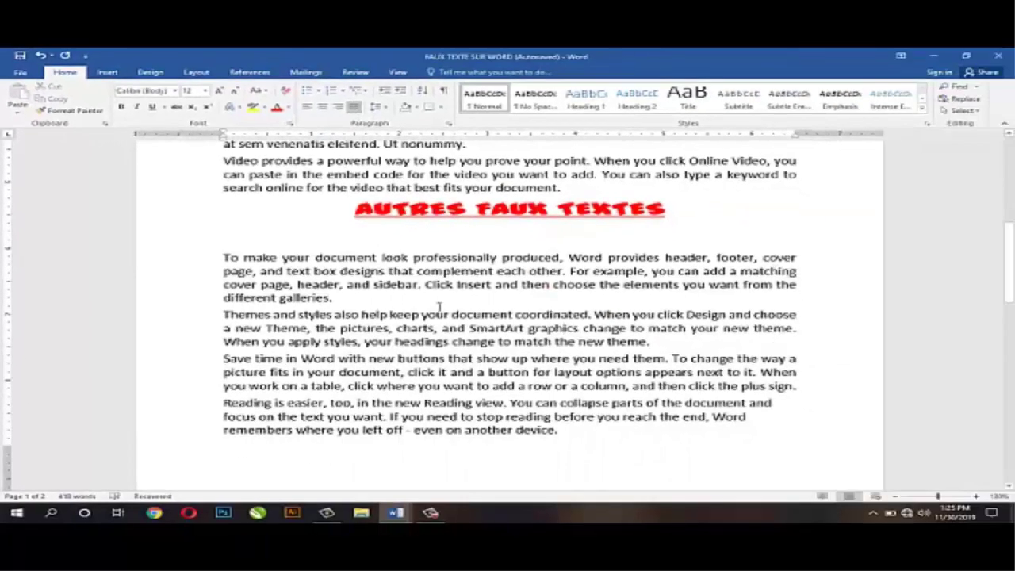
left_click_drag(226, 258, 578, 453)
left_click(578, 455)
key("ctrl+z")
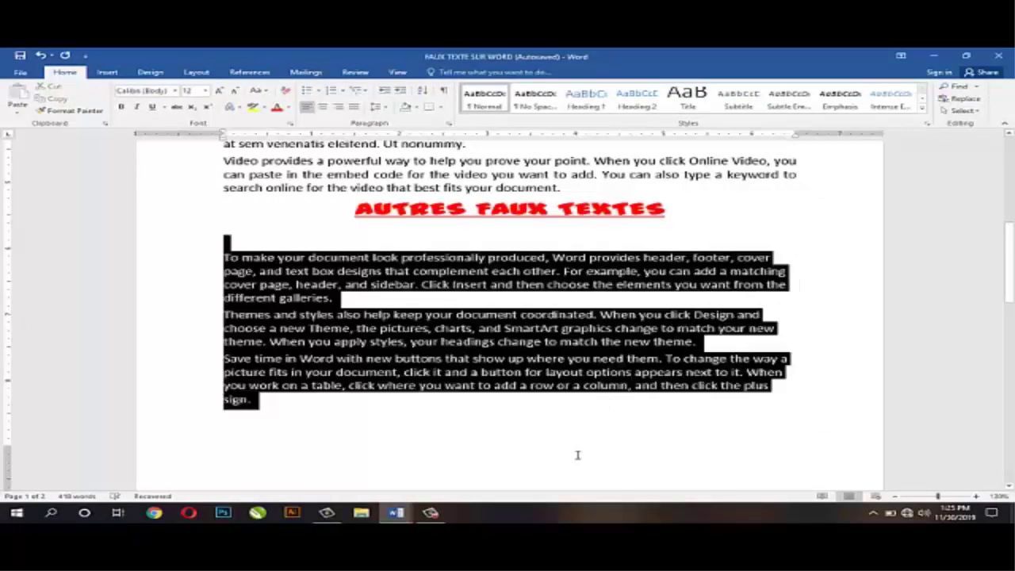
left_click(684, 437)
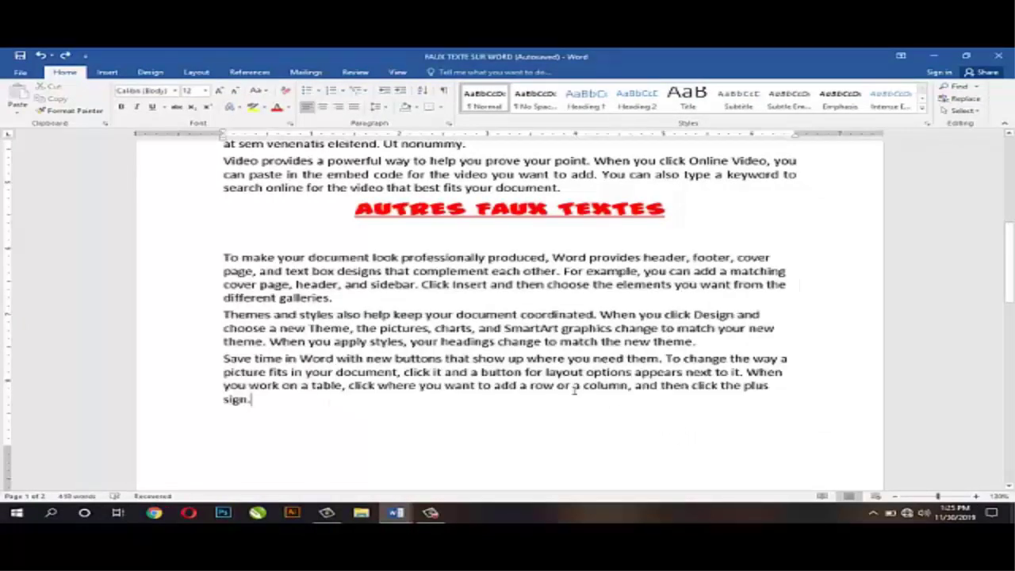
Justify the text under AUTRES FAUX TEXTES, from "To make your document" through "click the plus sign."
left_click_drag(226, 257, 812, 401)
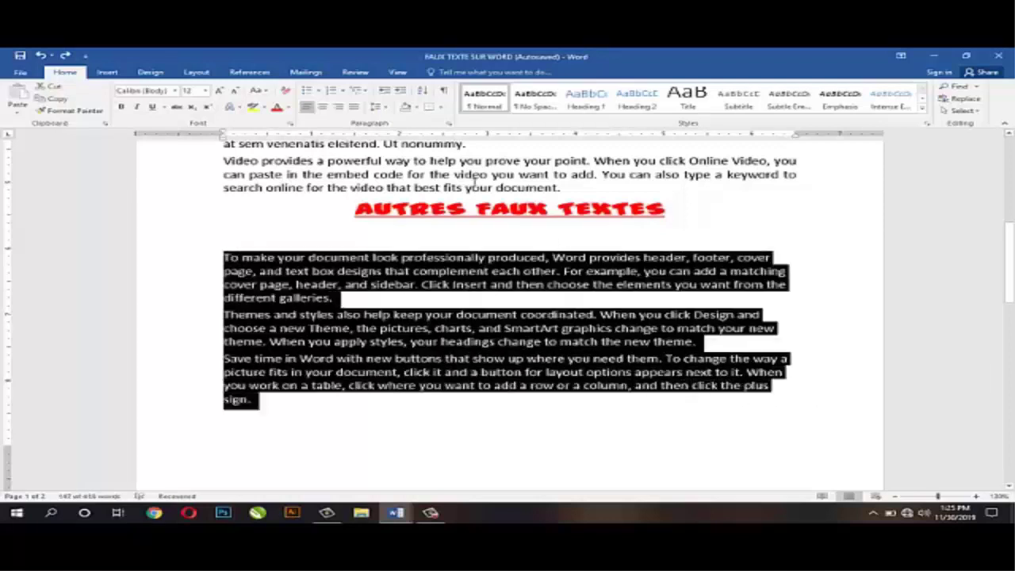
key("ctrl+j")
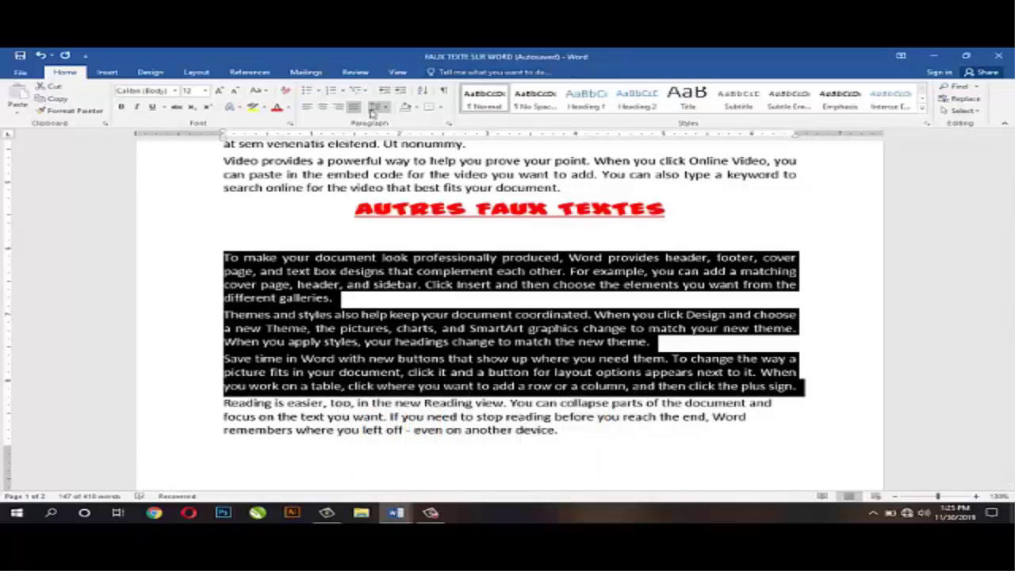
left_click(410, 209)
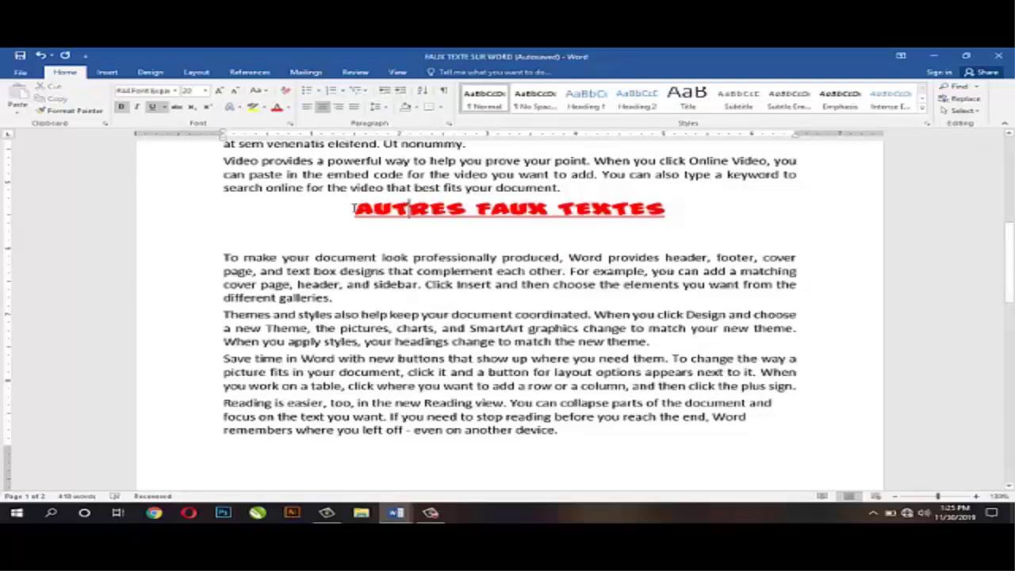
Enlarge the heading AUTRES FAUX TEXTES to 72 points
left_click_drag(354, 208, 695, 212)
key("ctrl+shift+period")
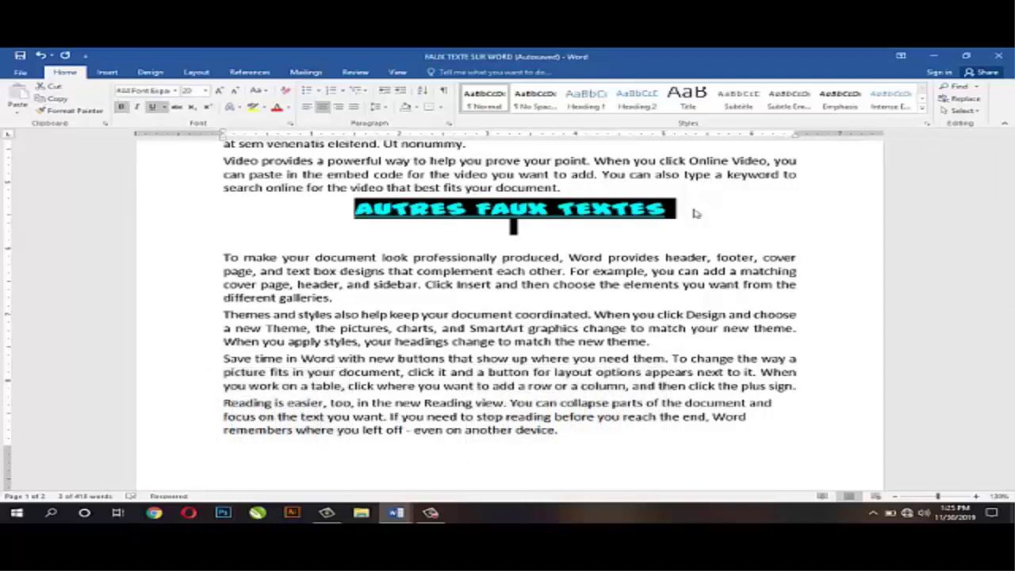
key("ctrl+shift+period")
key("ctrl+shift+period")
key("ctrl+shift+period")
key("ctrl+shift+period")
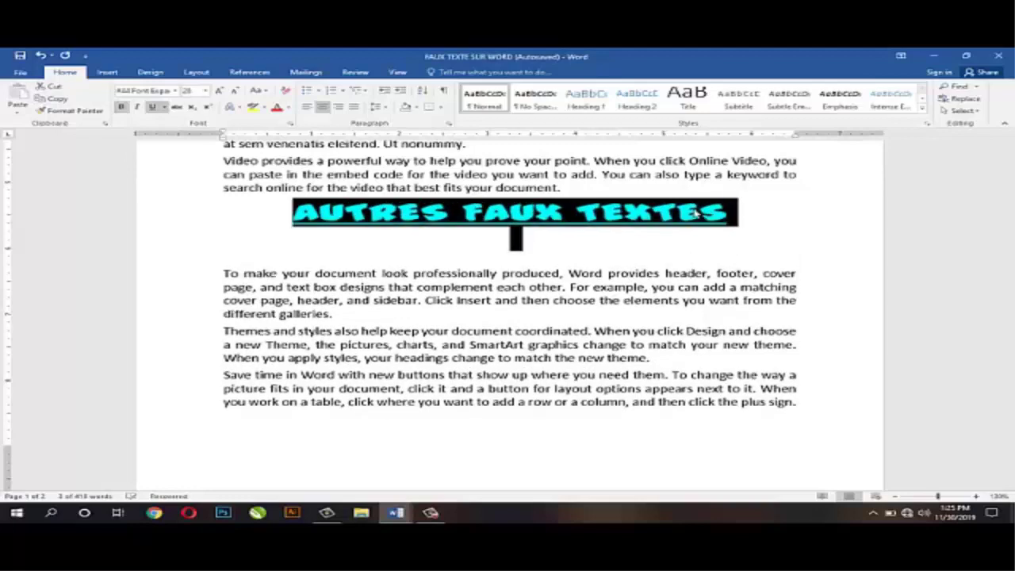
key("ctrl+shift+period")
key("ctrl+shift+period")
key("ctrl+shift+period")
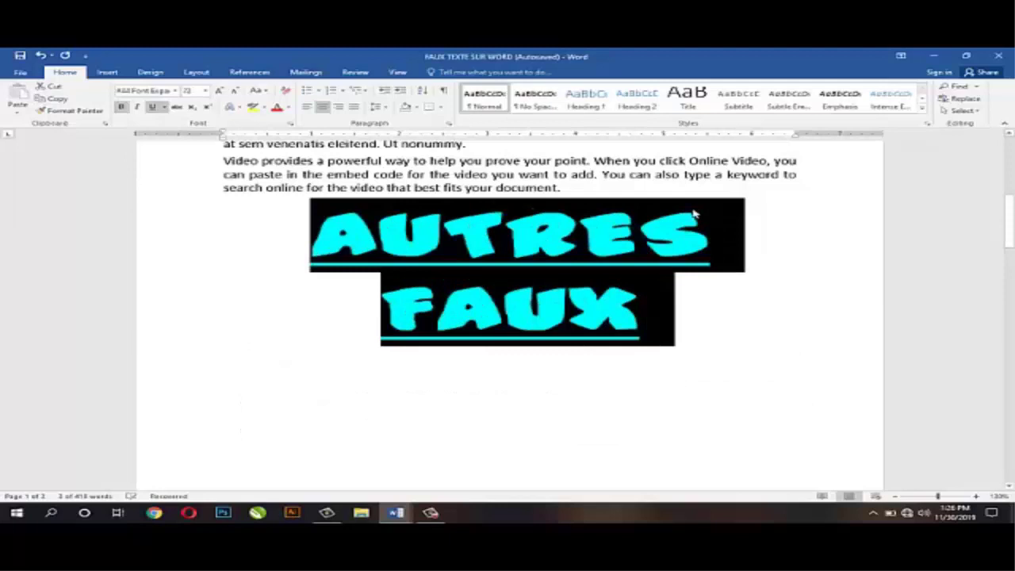
left_click(658, 228)
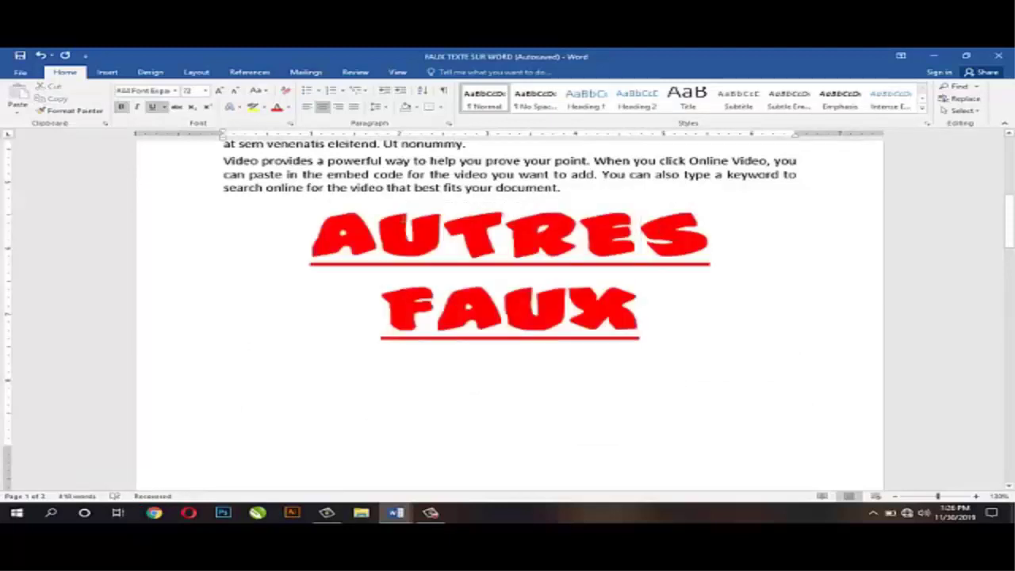
Reduce the words AUTRES FAUX in the heading to 22 points
left_click_drag(313, 228, 688, 323)
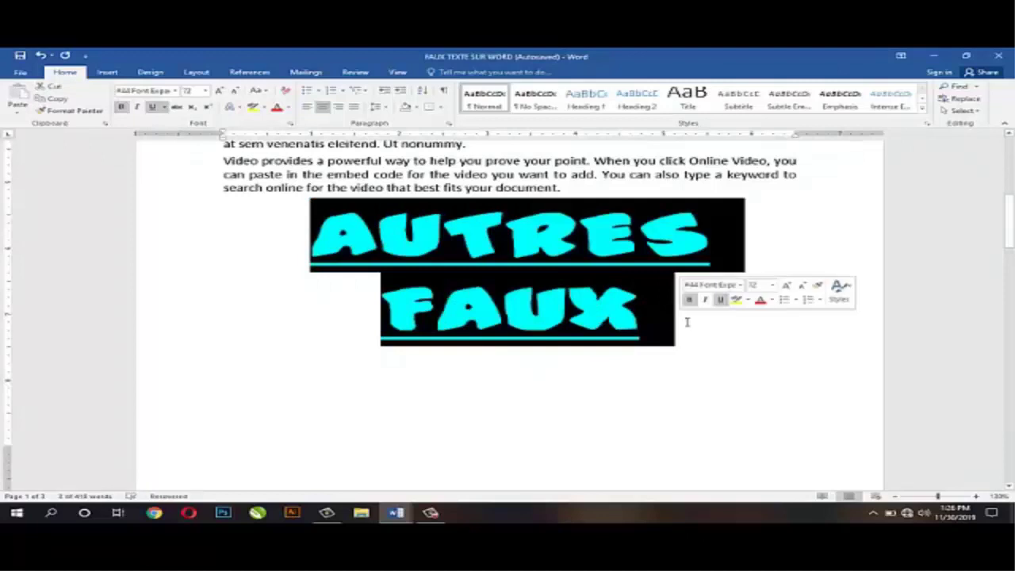
key("ctrl+shift+less")
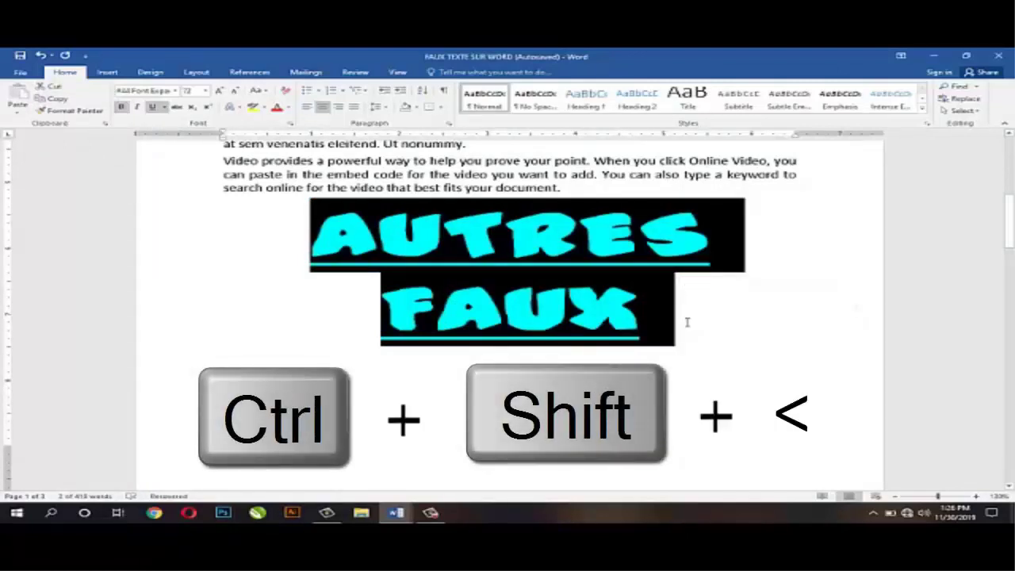
key("ctrl+shift+less")
key("ctrl+shift+less")
key("ctrl+shift+less")
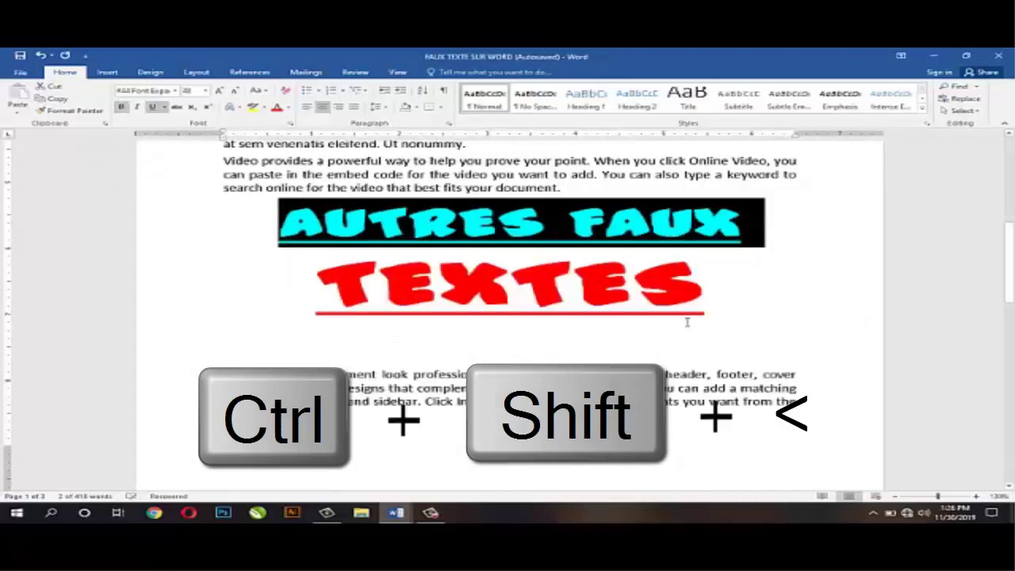
key("ctrl+shift+less")
key("ctrl+shift+less")
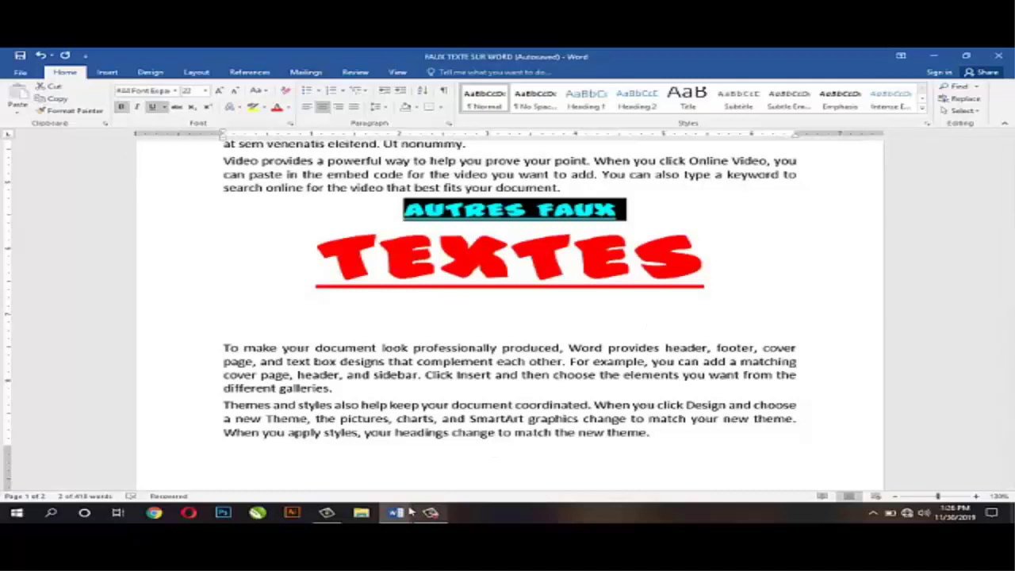
Switch to Document3 and delete the line "La cigale et la fourmi"
mouse_move(396, 512)
left_click(444, 476)
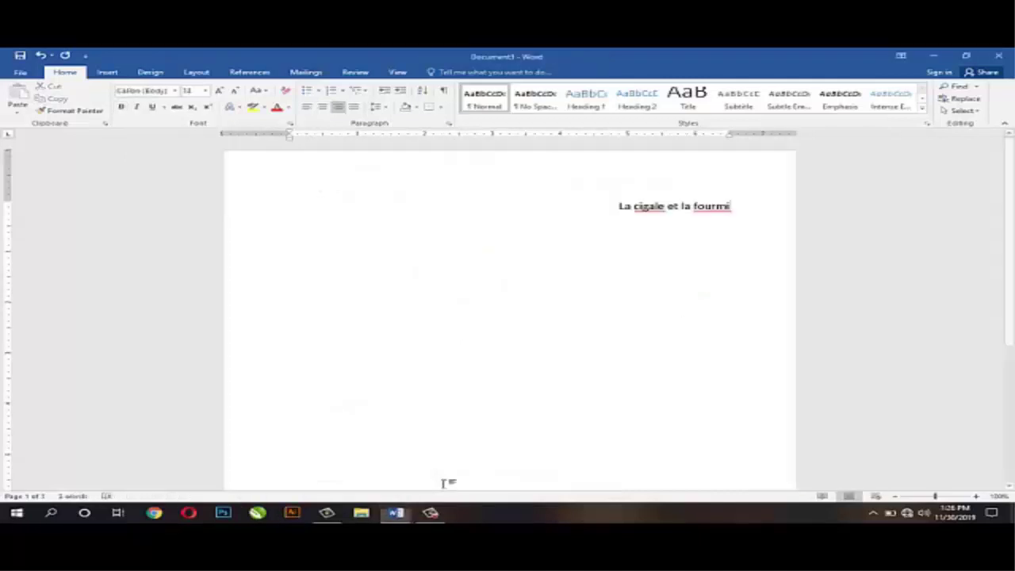
left_click_drag(741, 208, 583, 207)
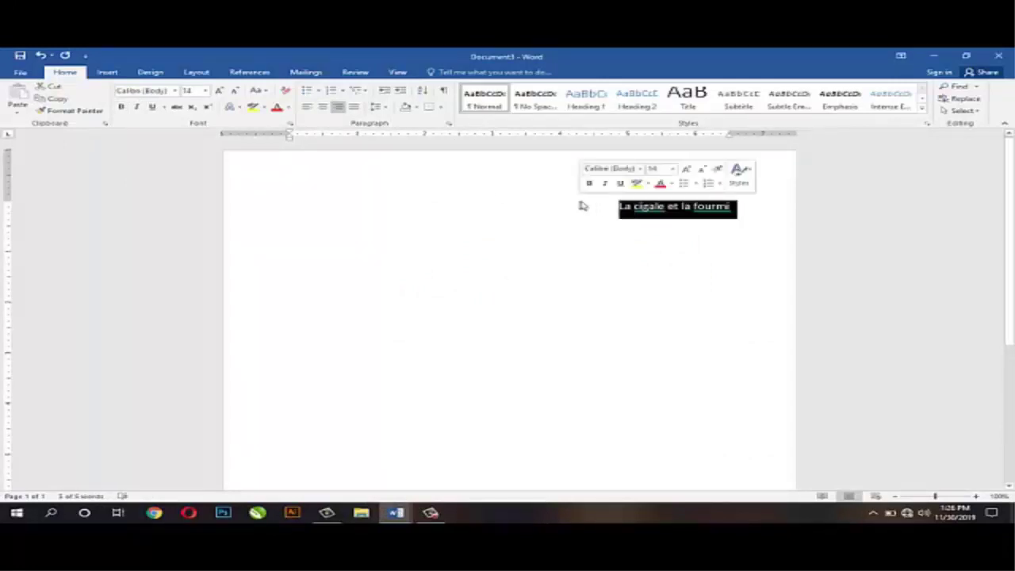
key("Delete")
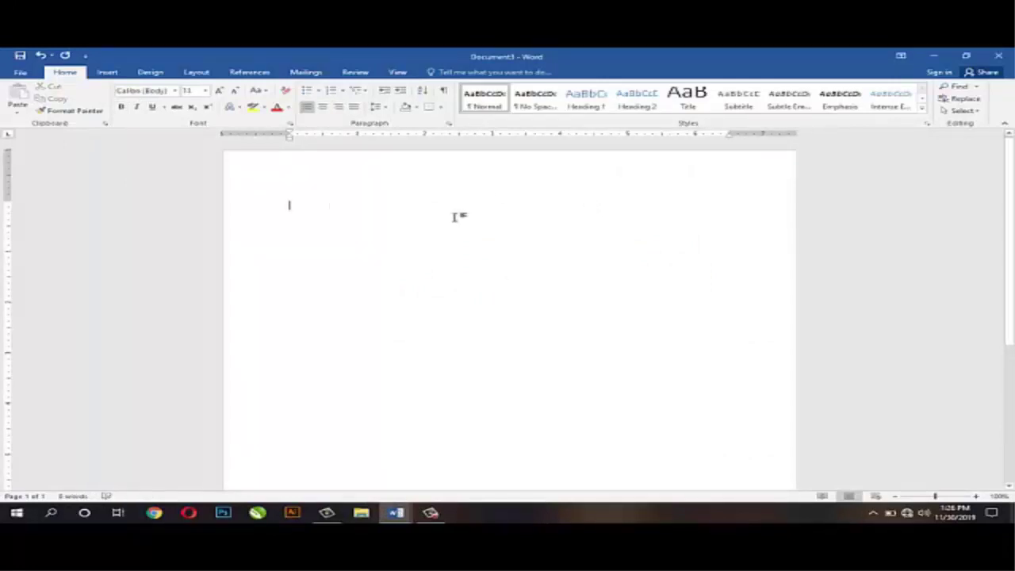
Enter the formula H2SO4 on the empty page as centered 80-point text
type("H")
left_click(276, 205)
key("ctrl+shift+period")
key("ctrl+shift+period")
key("ctrl+shift+period")
key("ctrl+shift+period")
key("ctrl+shift+period")
key("ctrl+shift+period")
key("ctrl+shift+period")
key("ctrl+shift+period")
key("ctrl+shift+period")
key("ctrl+shift+period")
key("ctrl+shift+period")
key("ctrl+shift+period")
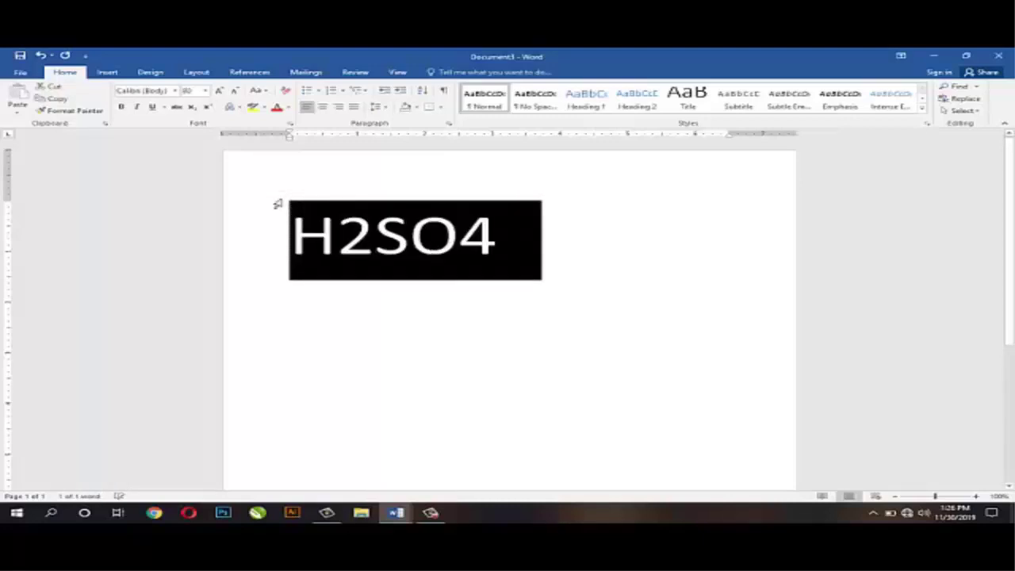
left_click(339, 277)
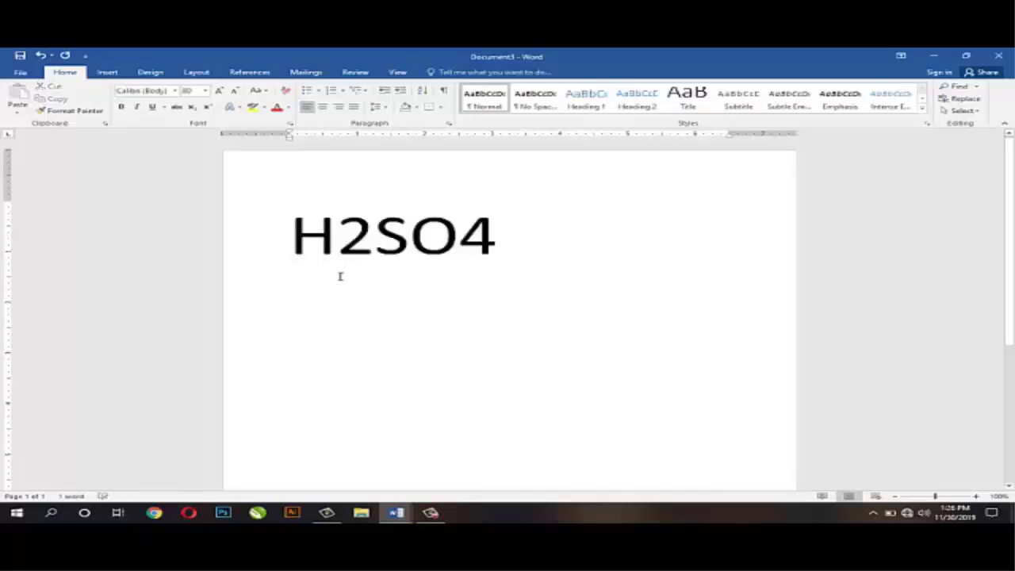
key("ctrl+e")
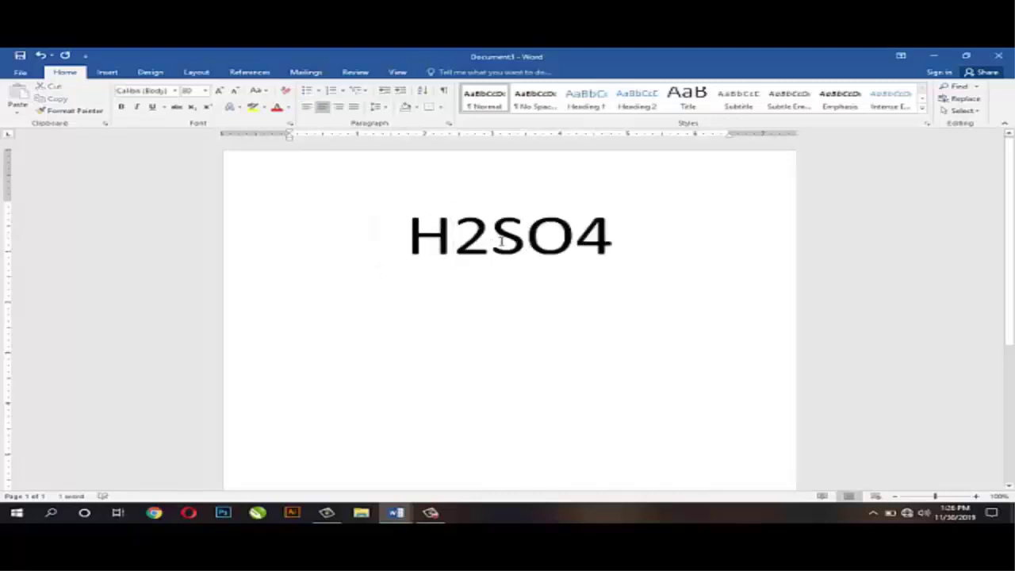
Format the 2 and the 4 in H2SO4 as subscript
left_click_drag(489, 238, 472, 239)
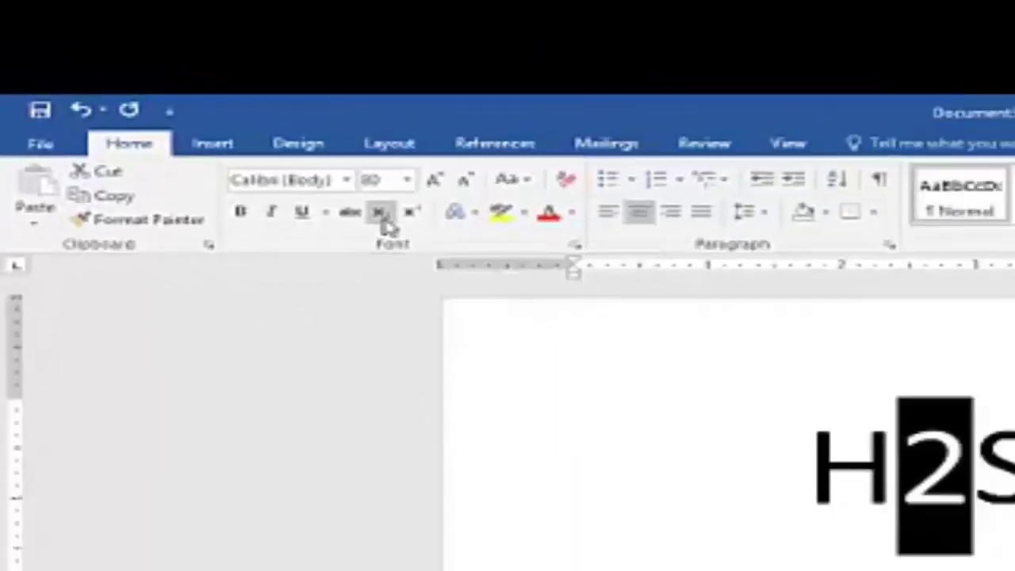
left_click(665, 378)
left_click(382, 277)
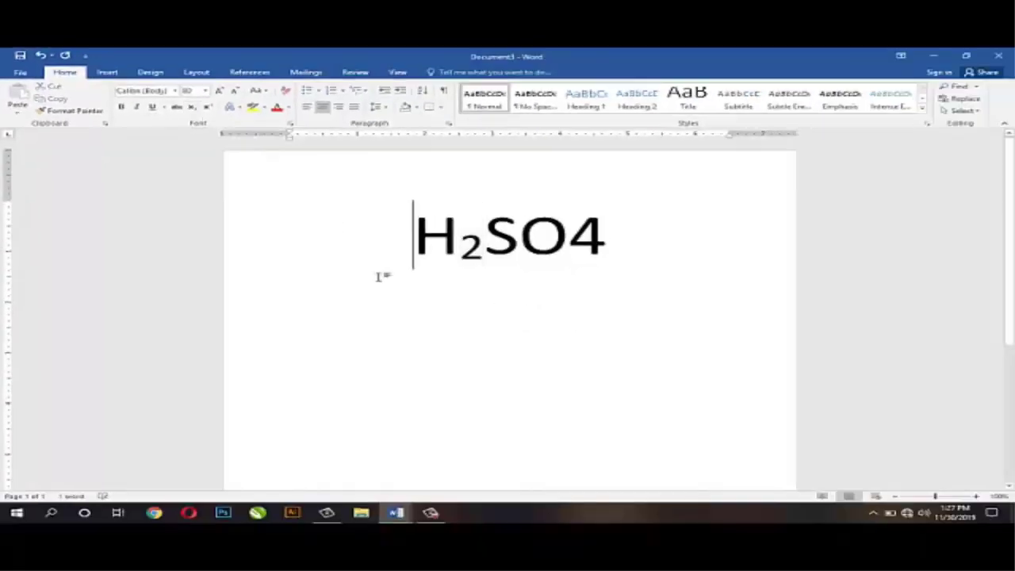
left_click_drag(611, 236, 568, 238)
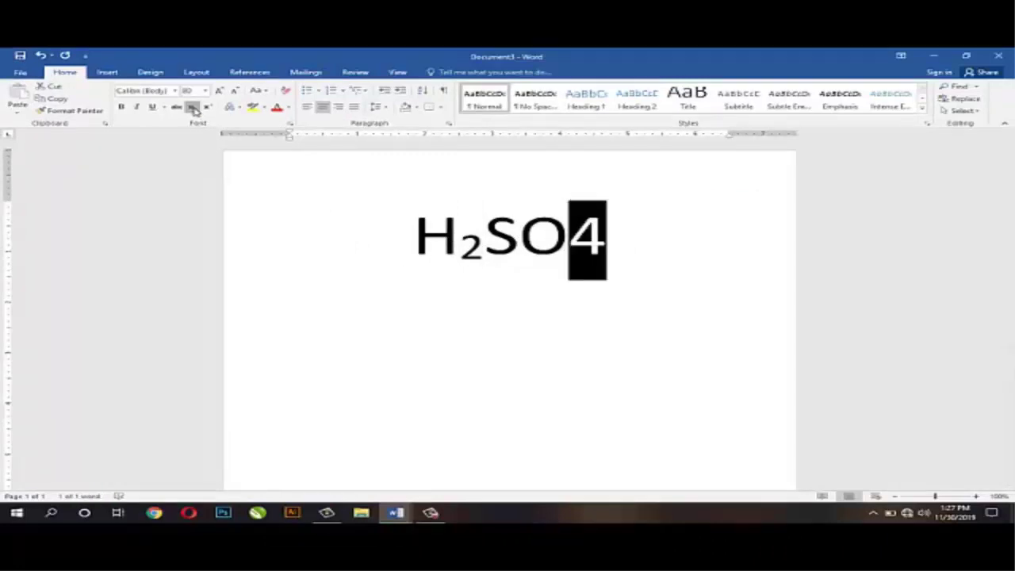
left_click(191, 106)
left_click(631, 262)
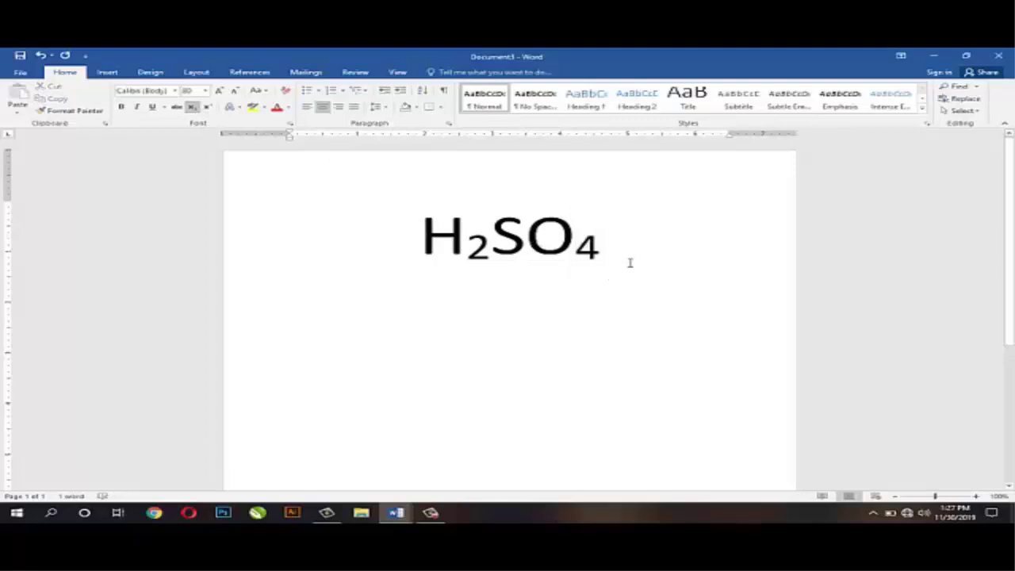
Undo the subscript formatting on both digits of the formula
key("ctrl+z")
key("ctrl+z")
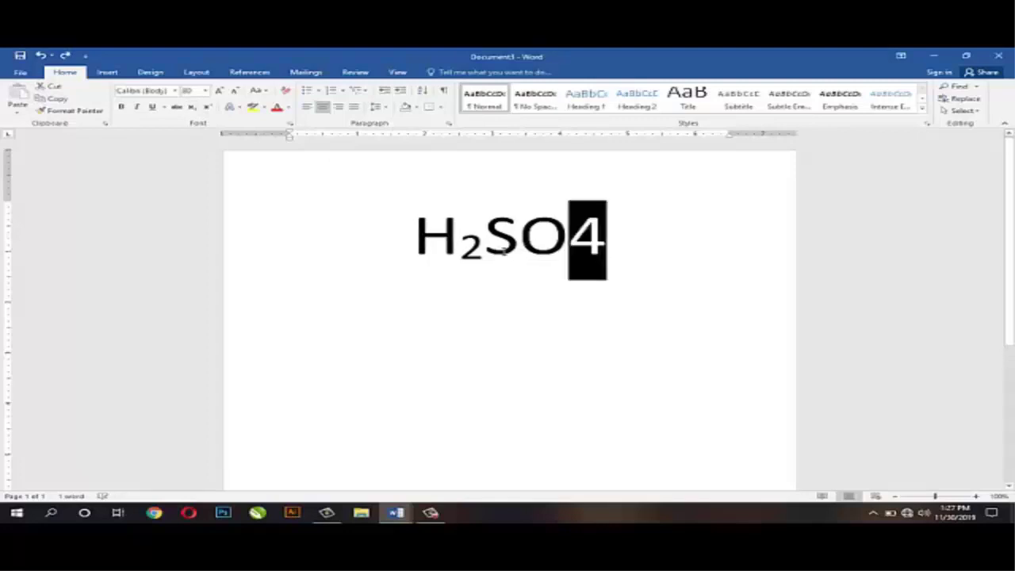
left_click(547, 281)
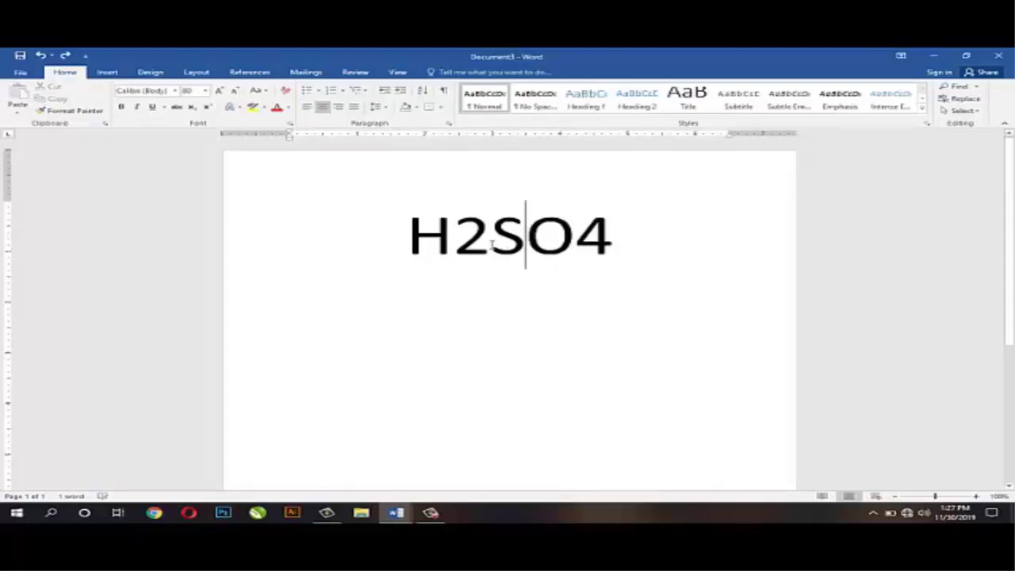
Apply subscript again to the 2 and the 4 in the formula H2SO4
left_click_drag(492, 245, 468, 244)
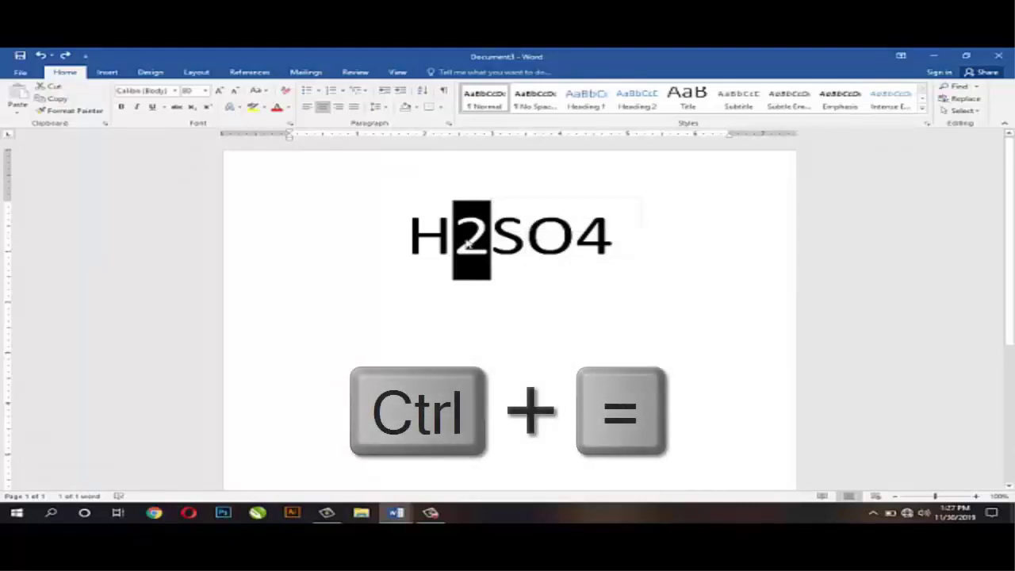
key("ctrl+equal")
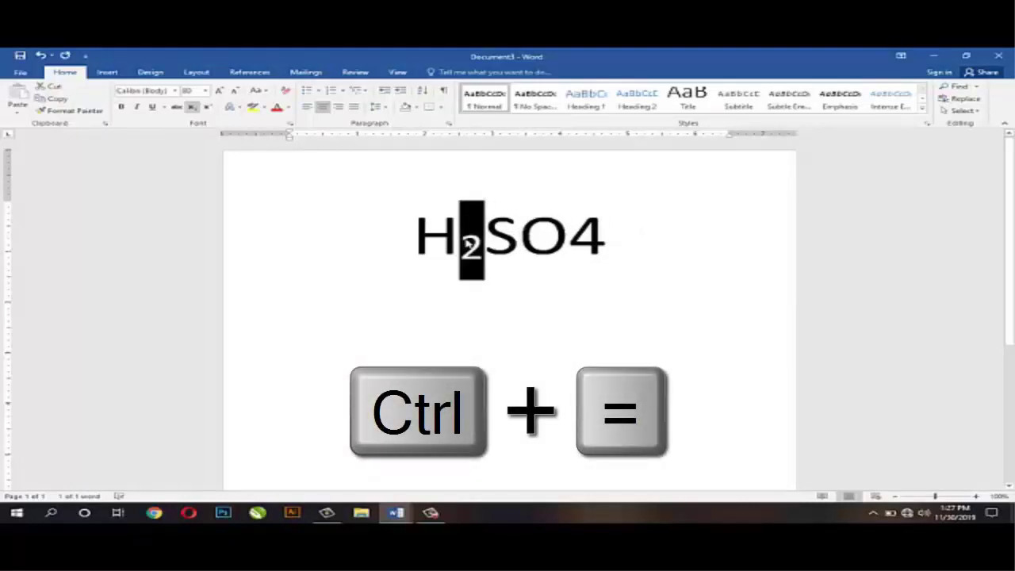
left_click(583, 252)
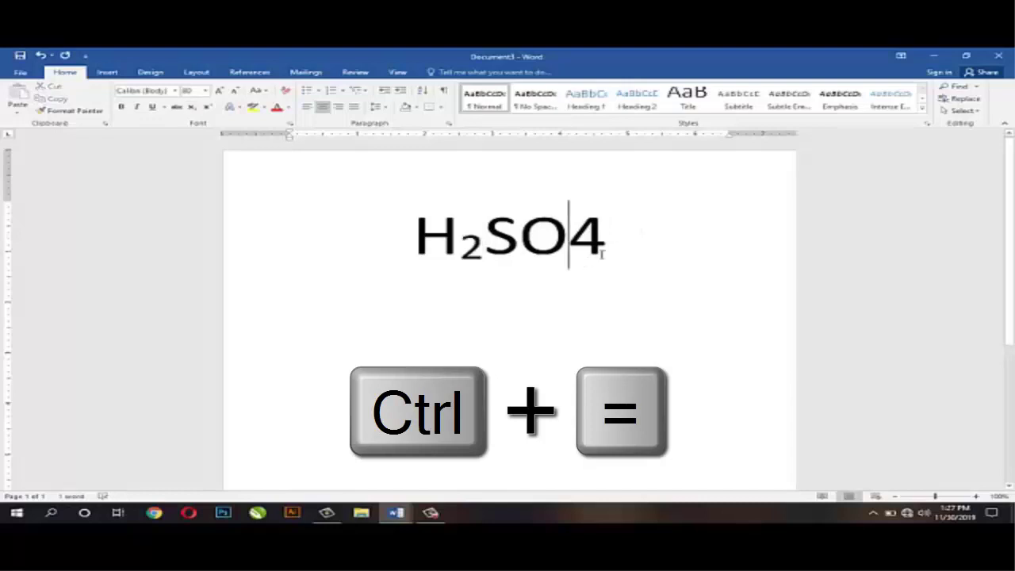
left_click_drag(611, 245, 568, 242)
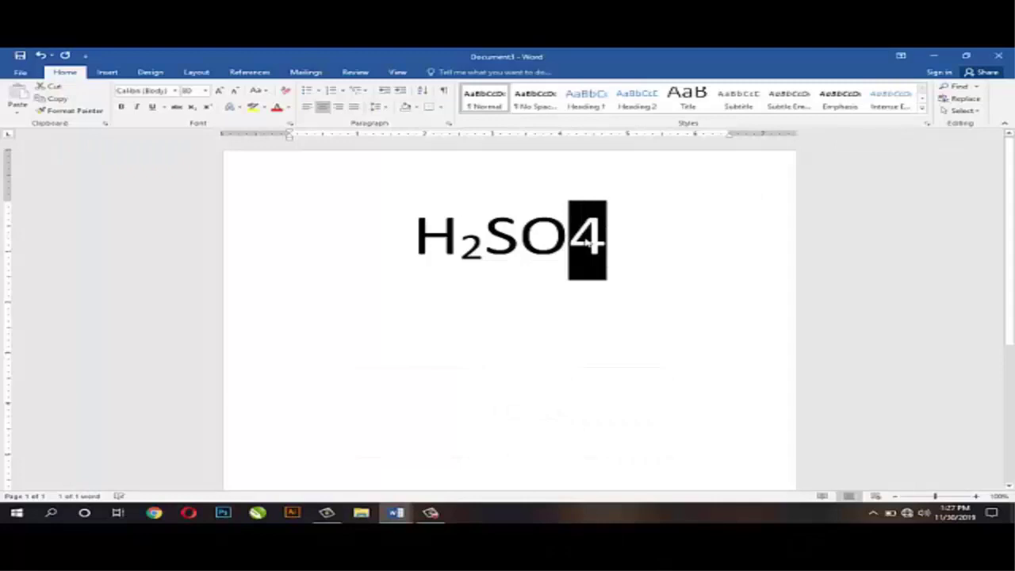
key("ctrl+equal")
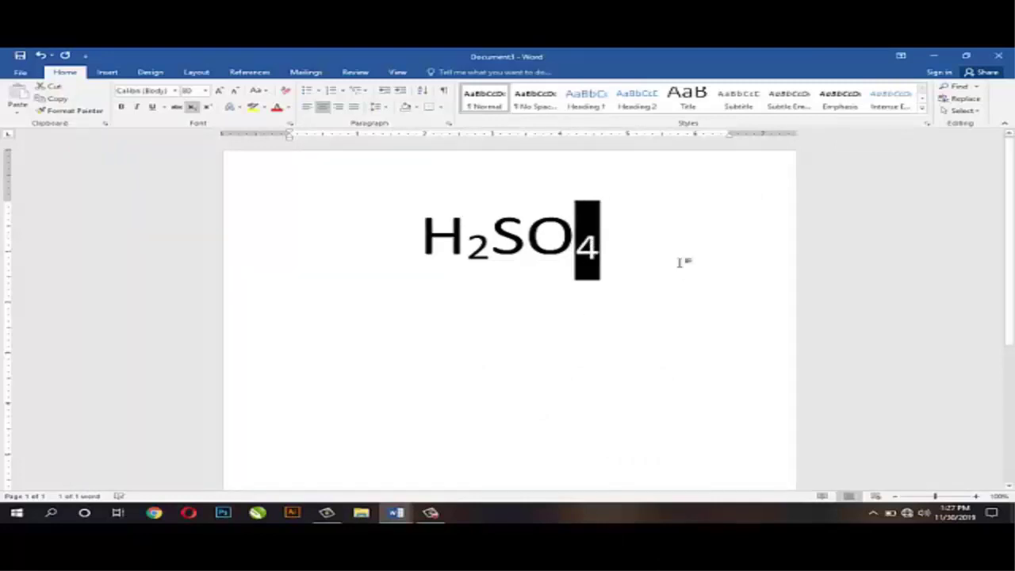
Add a new line below the formula containing the number 105
left_click(654, 254)
key("Return")
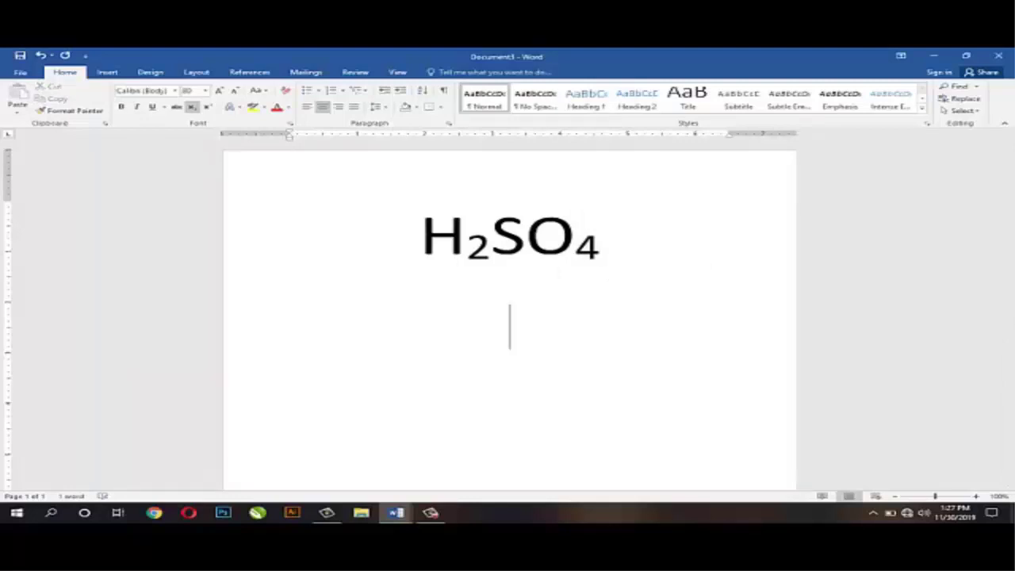
type("105")
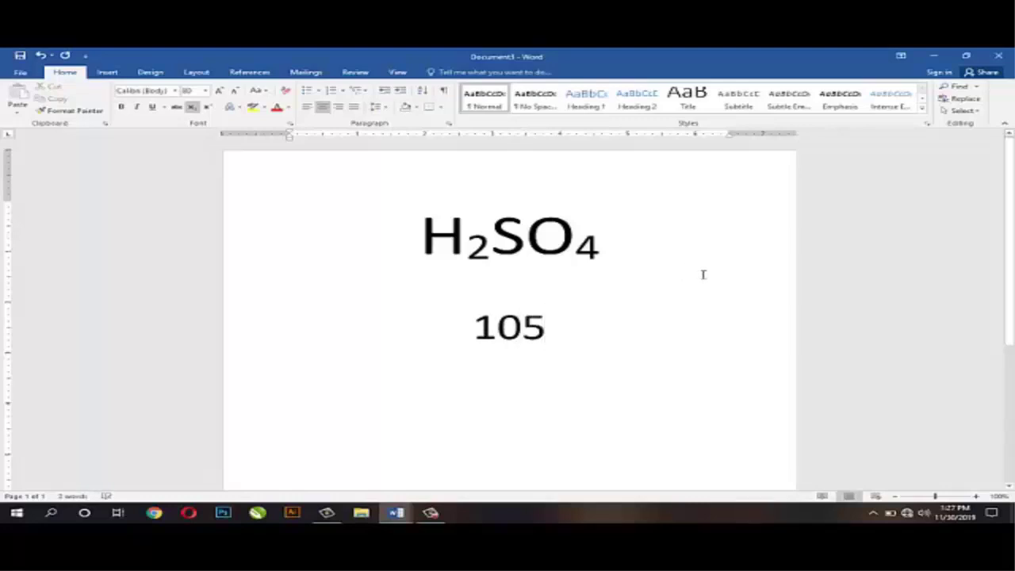
Try superscript on the 5 in 105, undo it, and apply the superscript again
left_click_drag(546, 324, 537, 326)
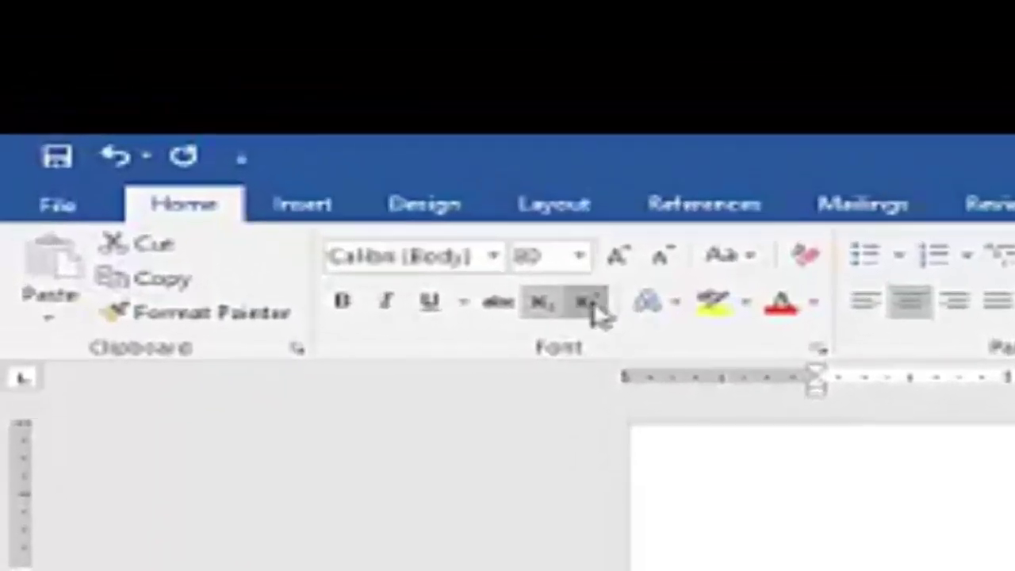
left_click(452, 232)
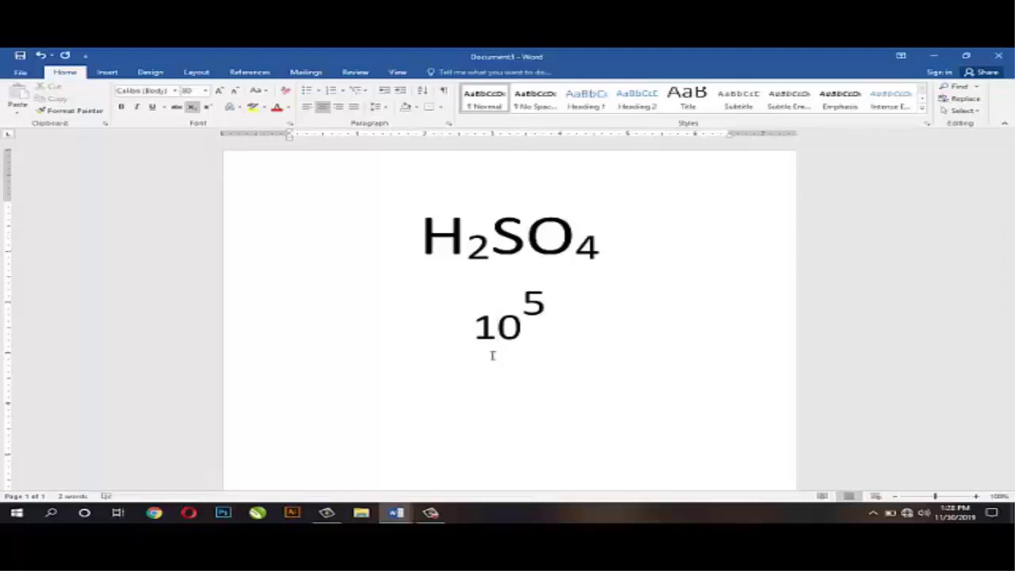
key("ctrl+z")
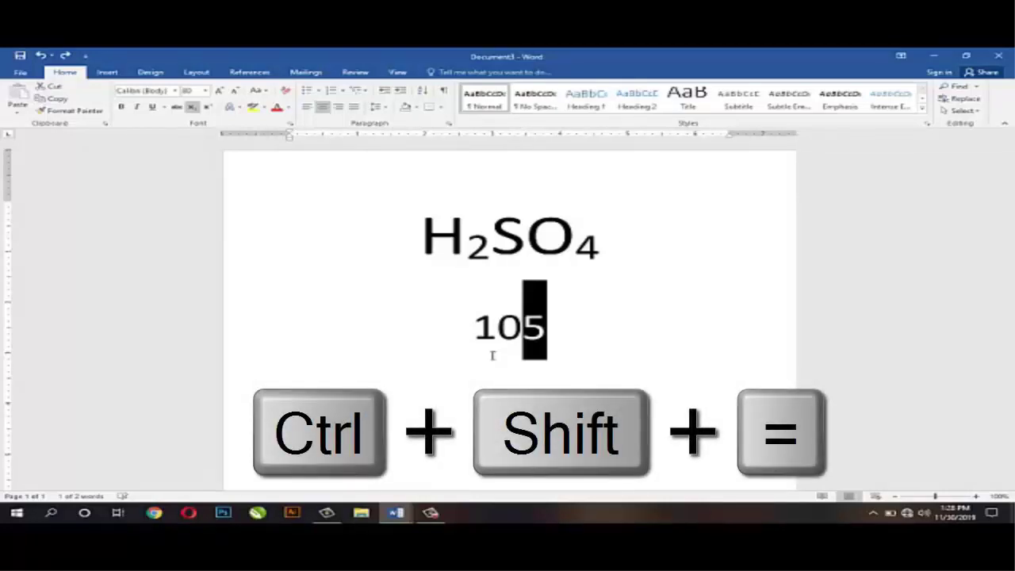
key("ctrl+shift+equal")
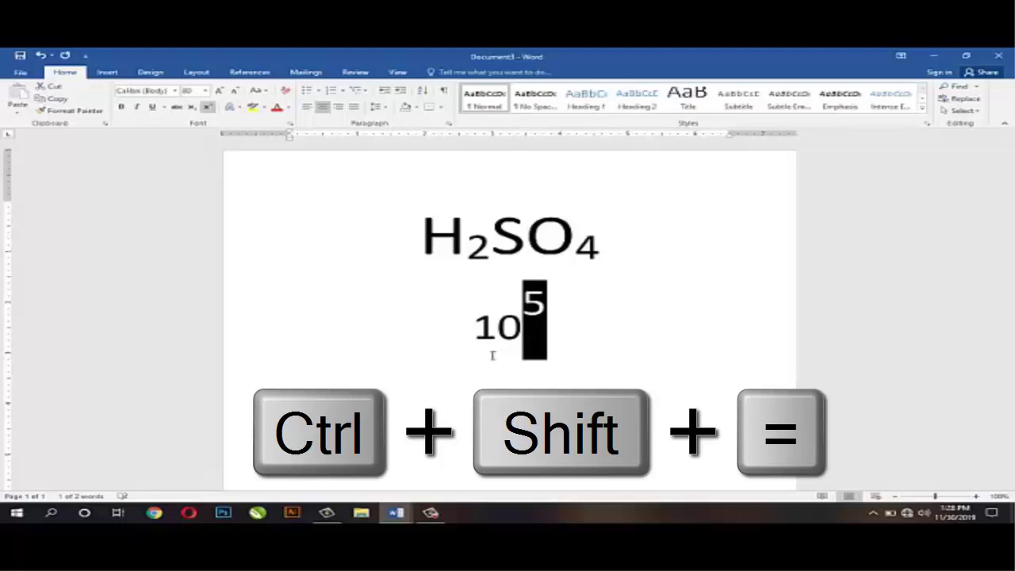
left_click(563, 357)
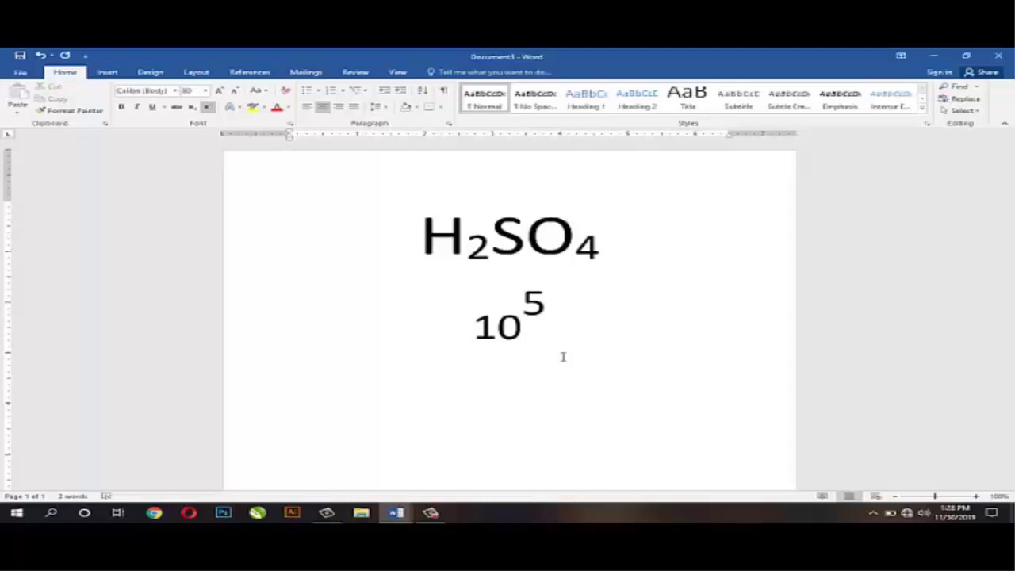
View the print settings and preview of the document, and return to editing
left_click(21, 72)
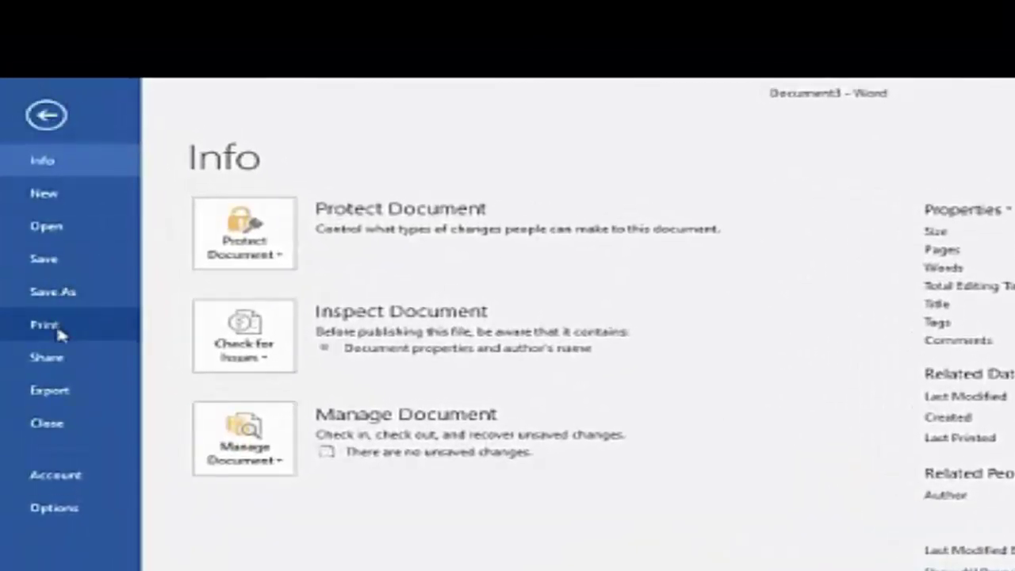
left_click(60, 334)
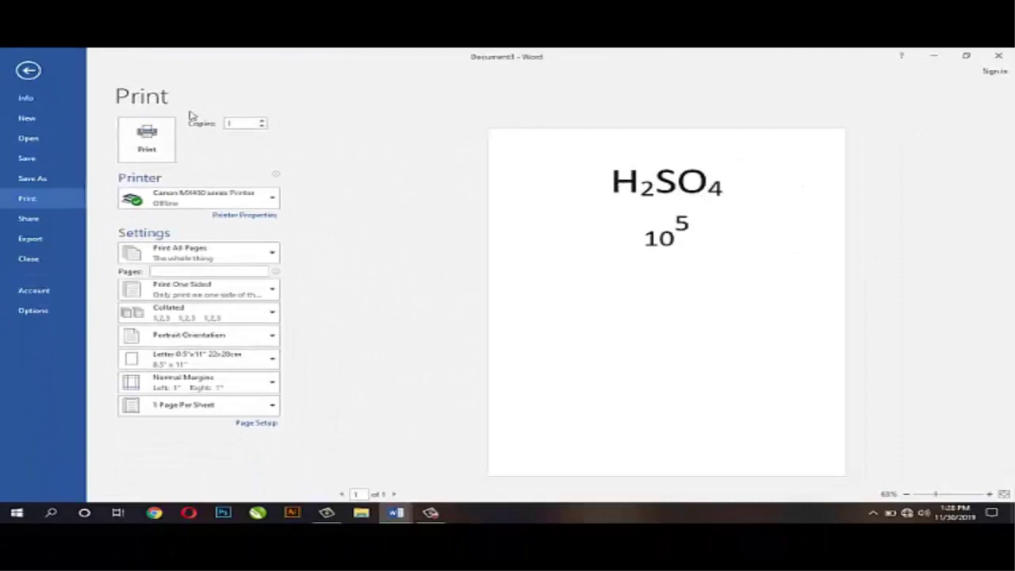
left_click(28, 72)
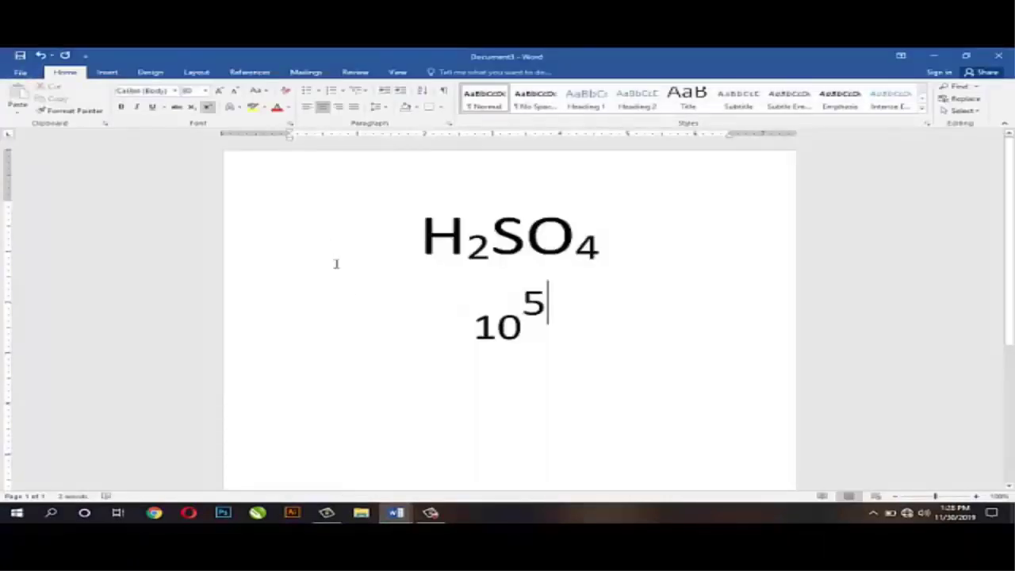
Place the cursor before the 10 on the second line, and try closing the document but cancel at the save prompt
left_click(350, 291)
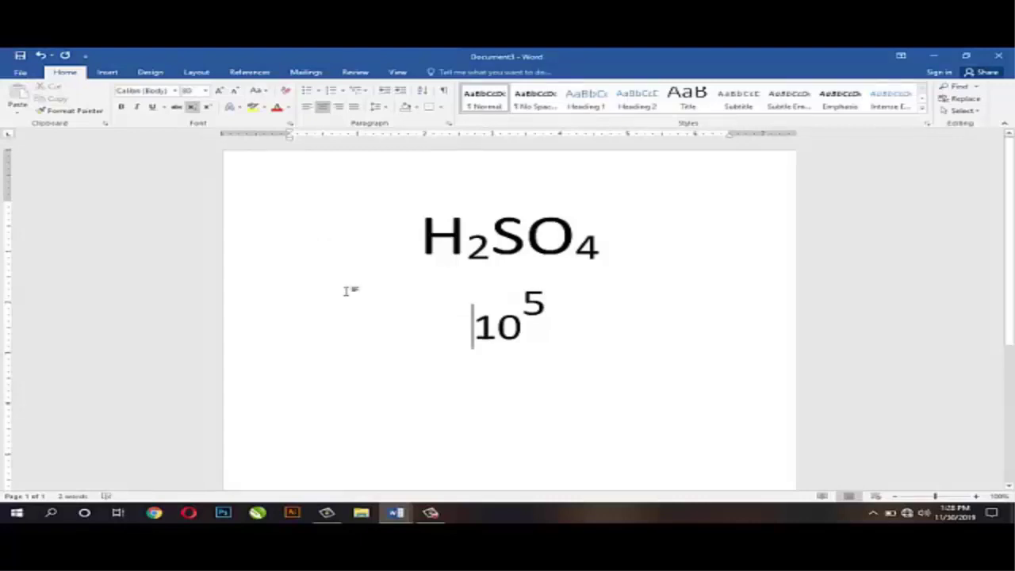
key("alt+F4")
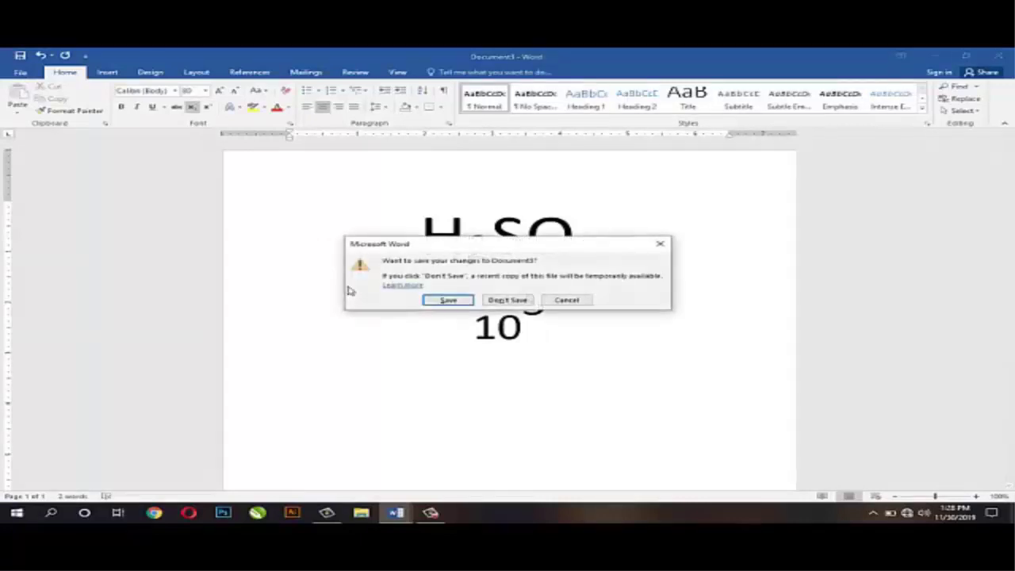
left_click(565, 301)
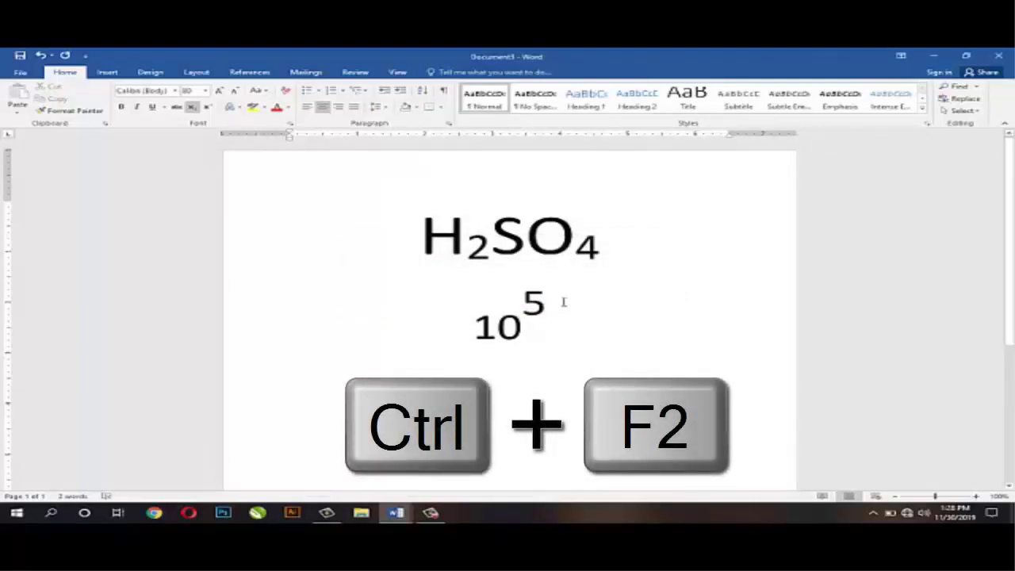
Check the document once more in print preview and return to the editing view
key("ctrl+F2")
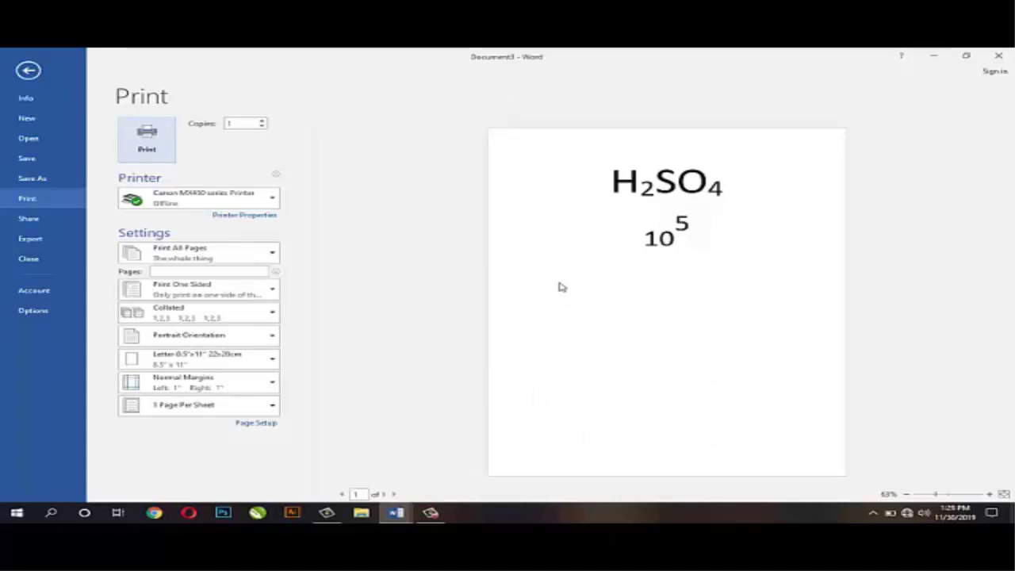
left_click(30, 70)
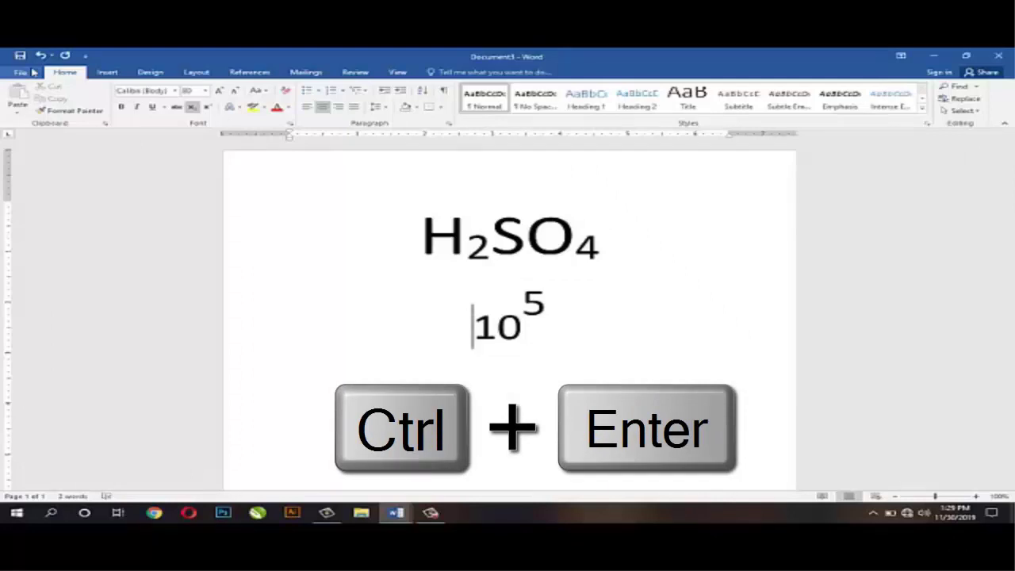
Insert a page break before the 10⁵ line to move it to a new page, and review the first page
key("ctrl+Return")
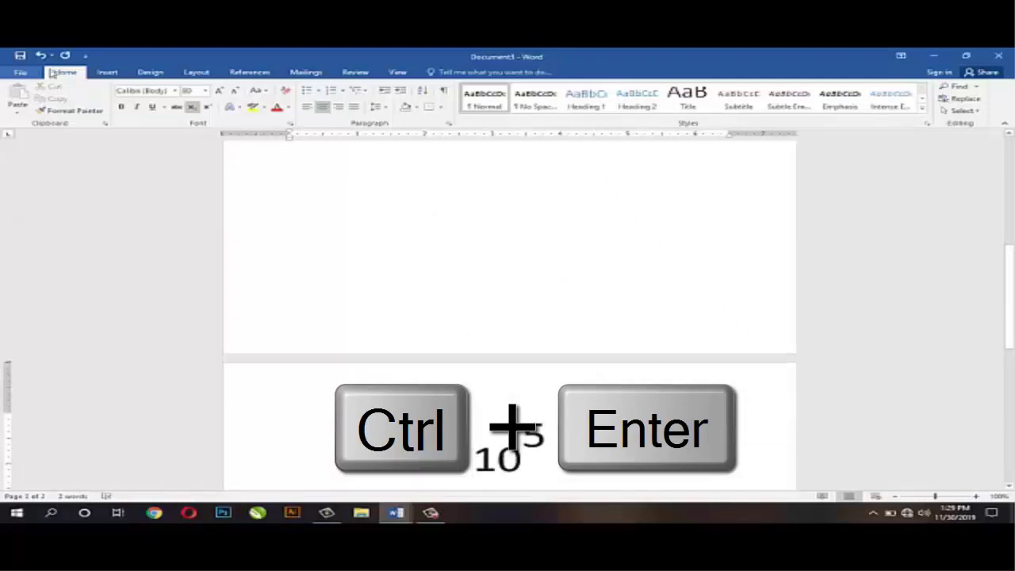
left_click_drag(1012, 282, 1014, 321)
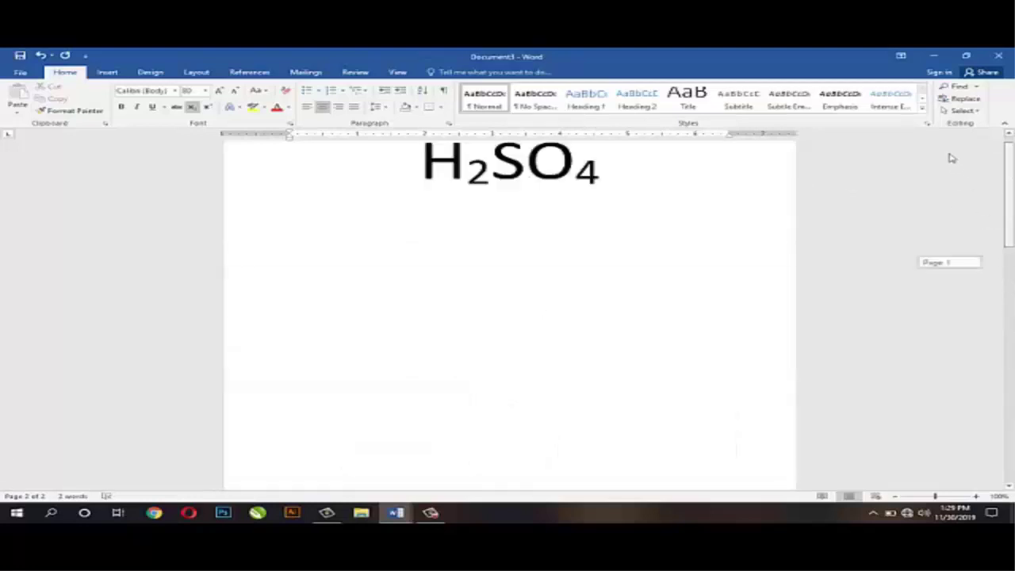
scroll(952, 157, "up", 2)
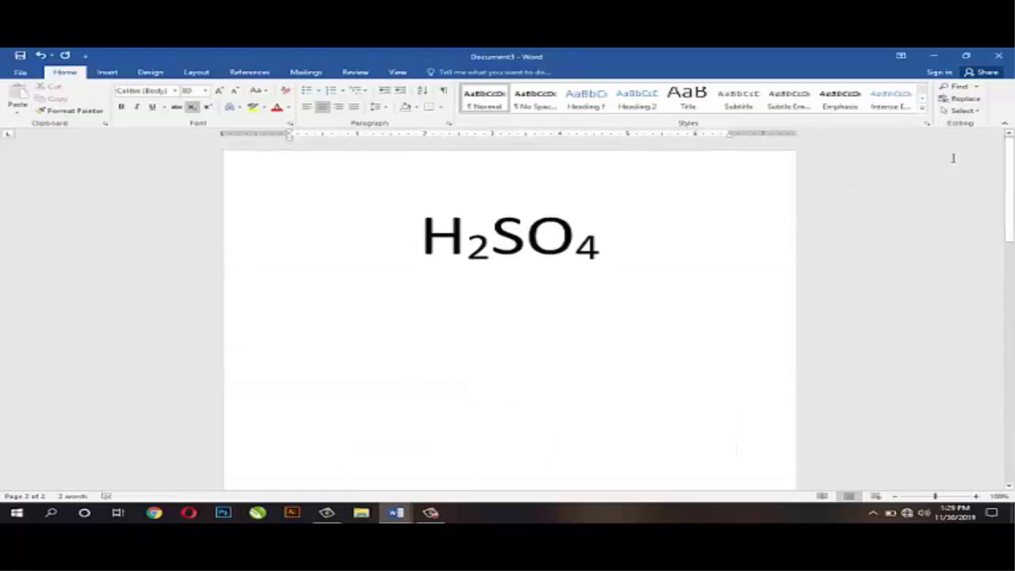